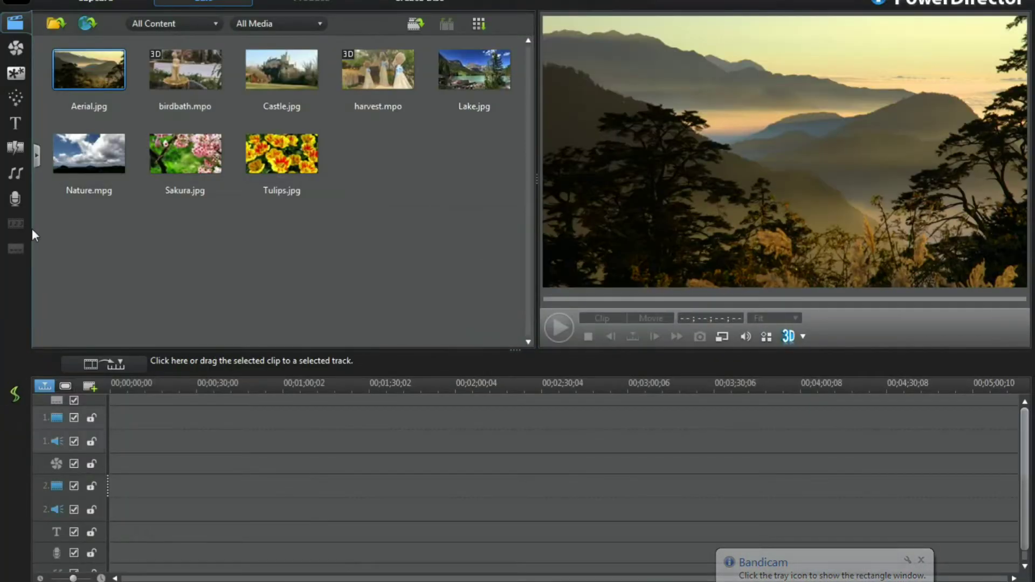
Load the HHDT ep.1 project, widen the track headers and zoom the timeline to 10-second steps
key("alt+f")
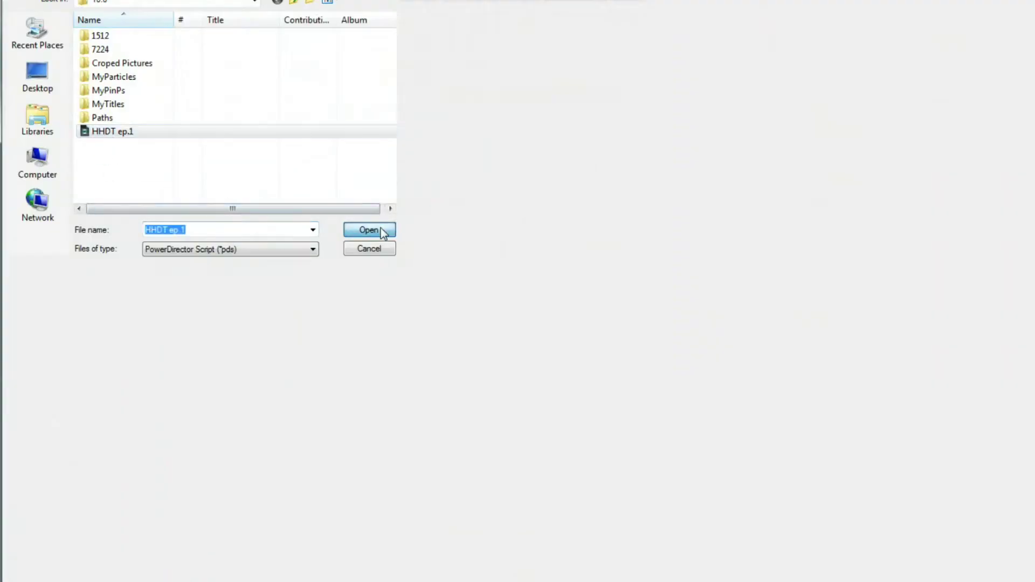
left_click(655, 315)
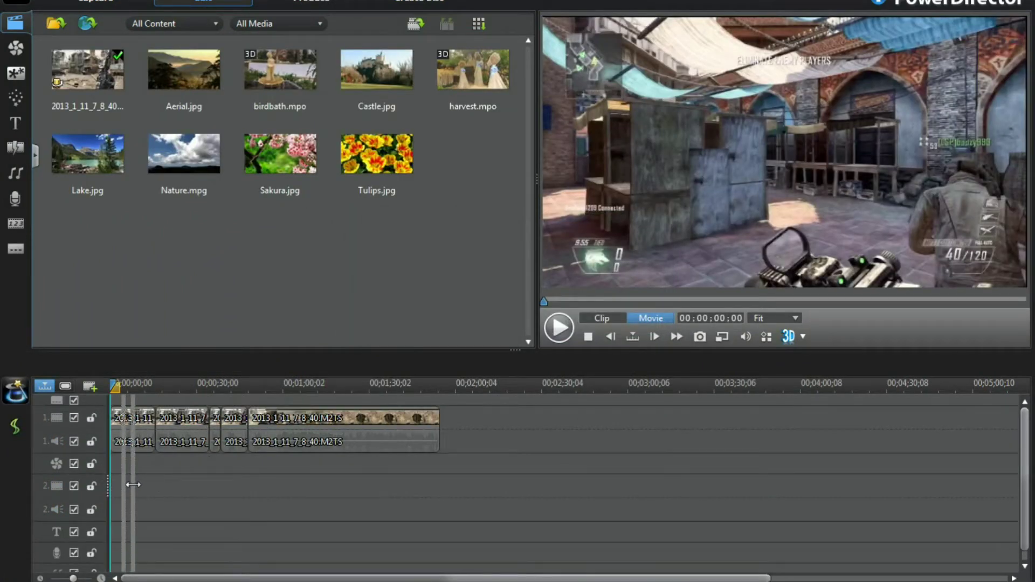
left_click_drag(111, 485, 179, 496)
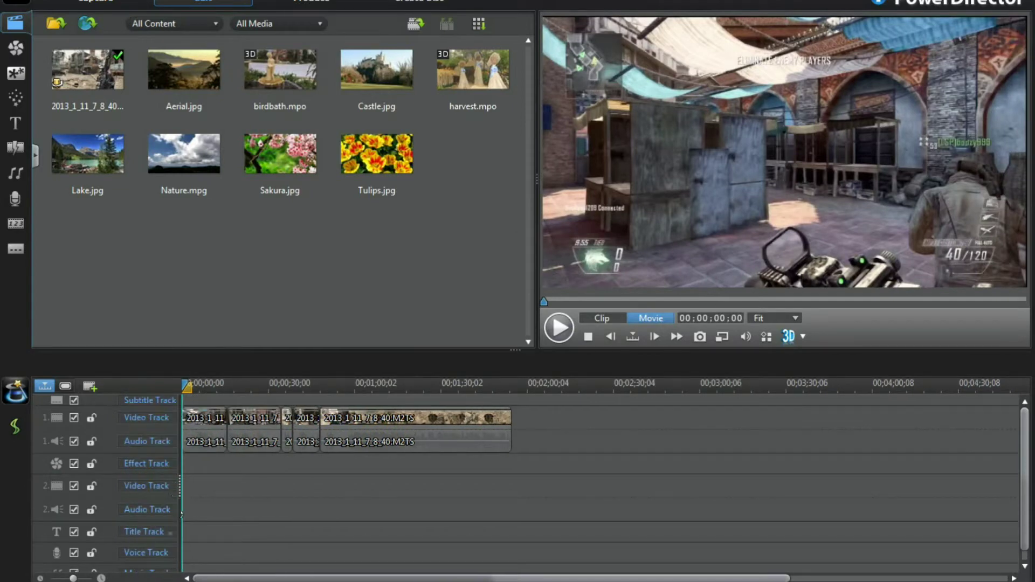
left_click(101, 578)
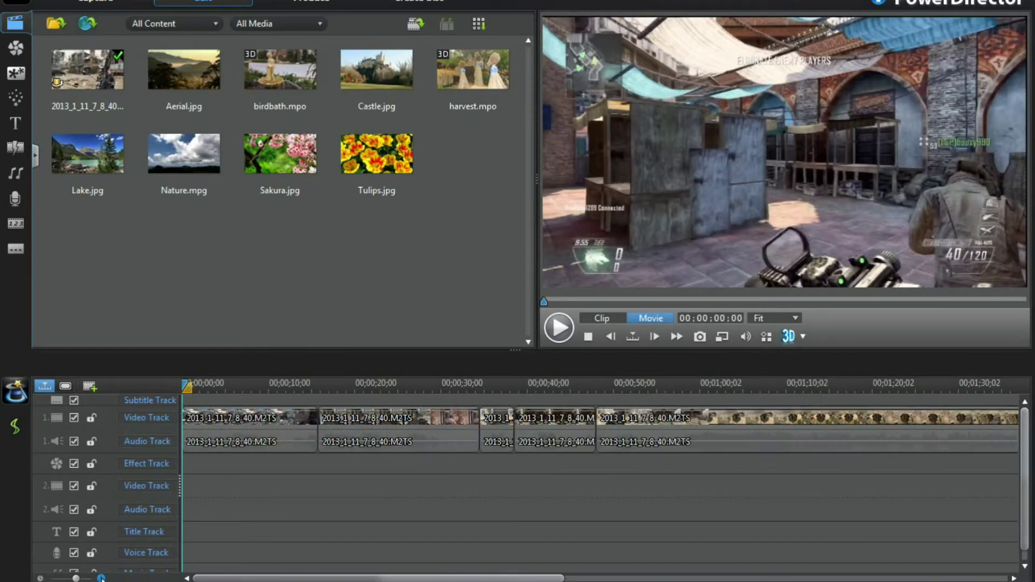
Place the Fade transition between the first two gameplay clips
left_click(15, 148)
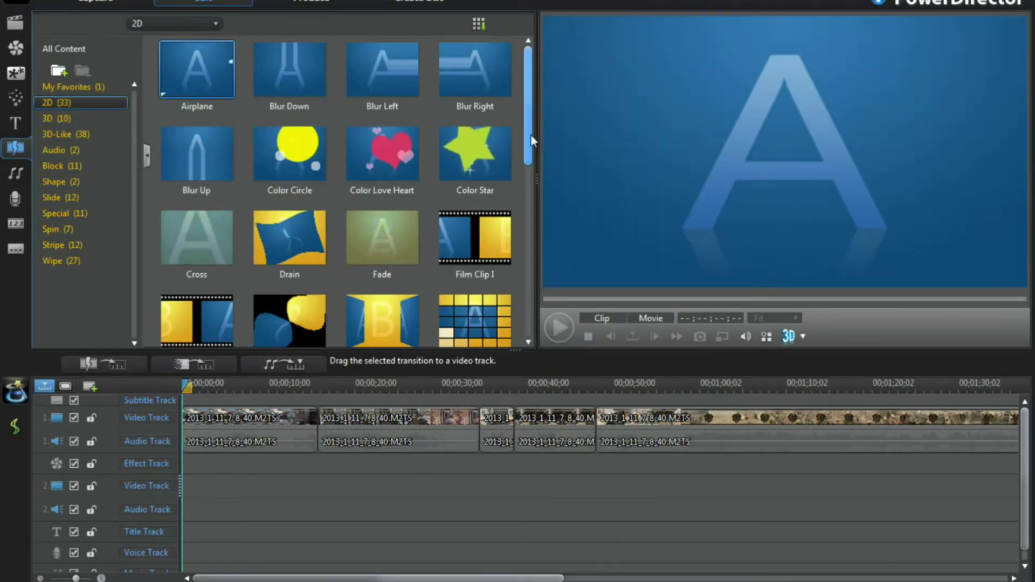
left_click_drag(530, 134, 529, 164)
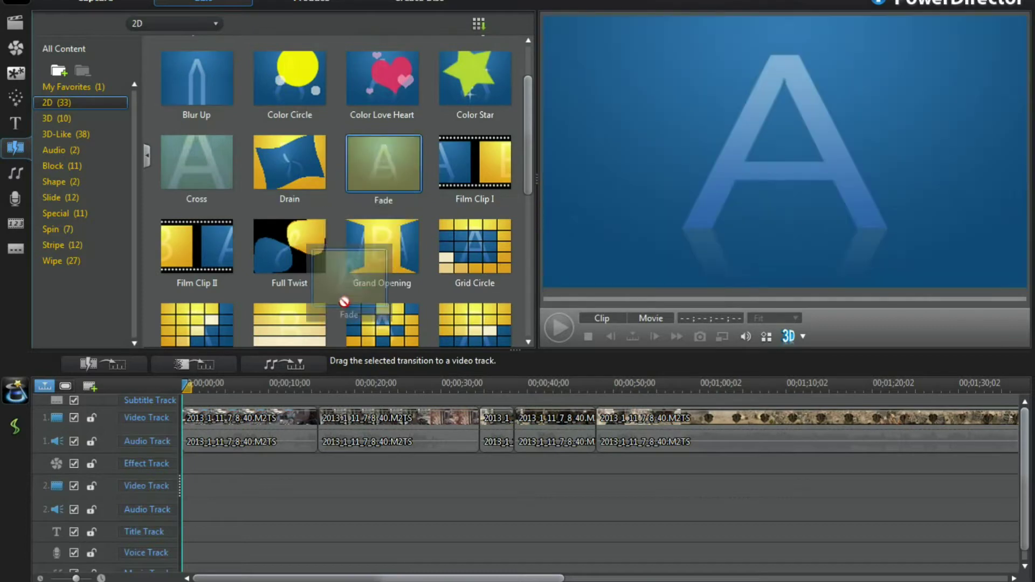
left_click_drag(387, 163, 322, 420)
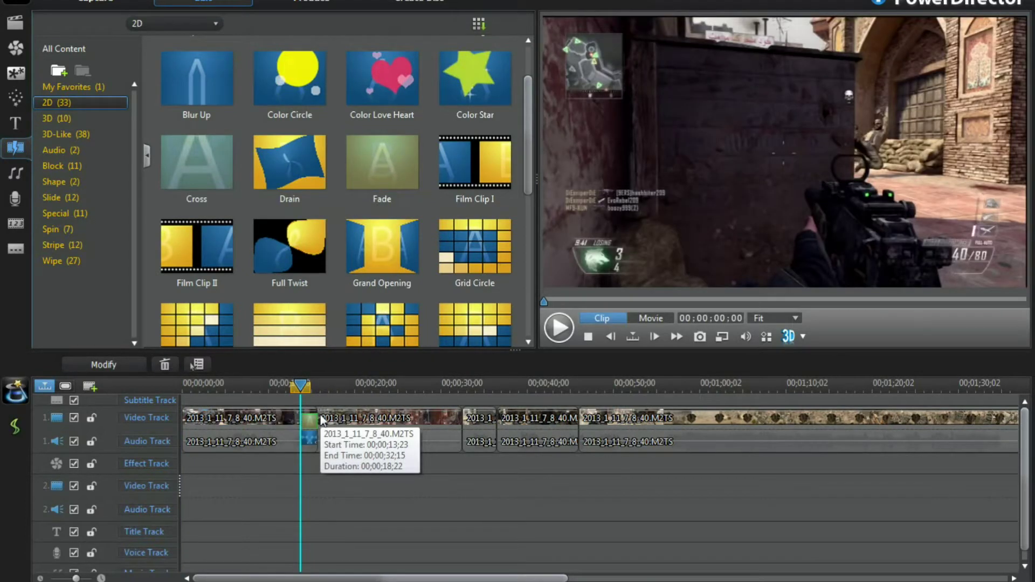
left_click_drag(296, 386, 285, 387)
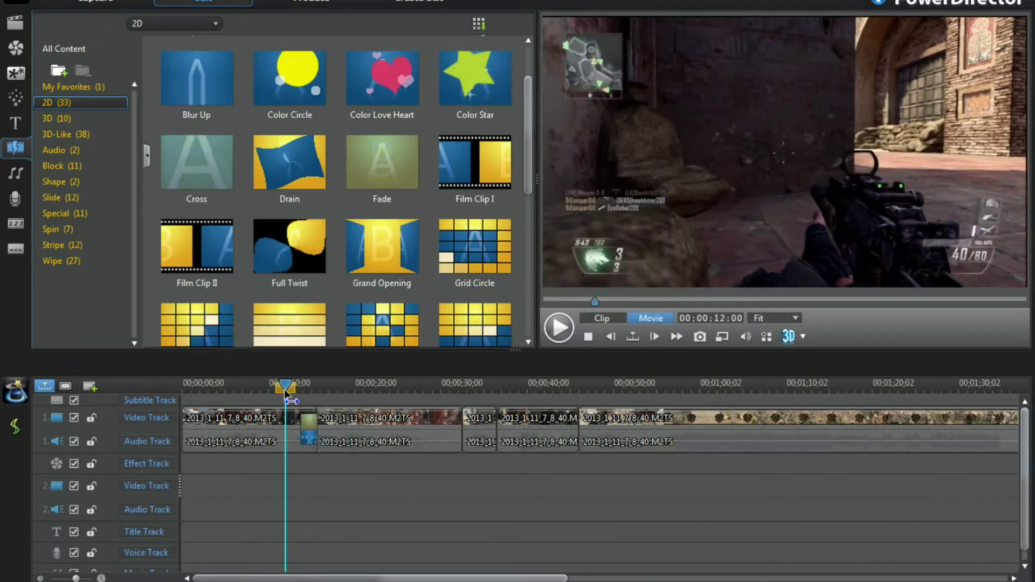
Preview the movie through the Fade in Movie mode, then select the transition
left_click(275, 421)
left_click(647, 324)
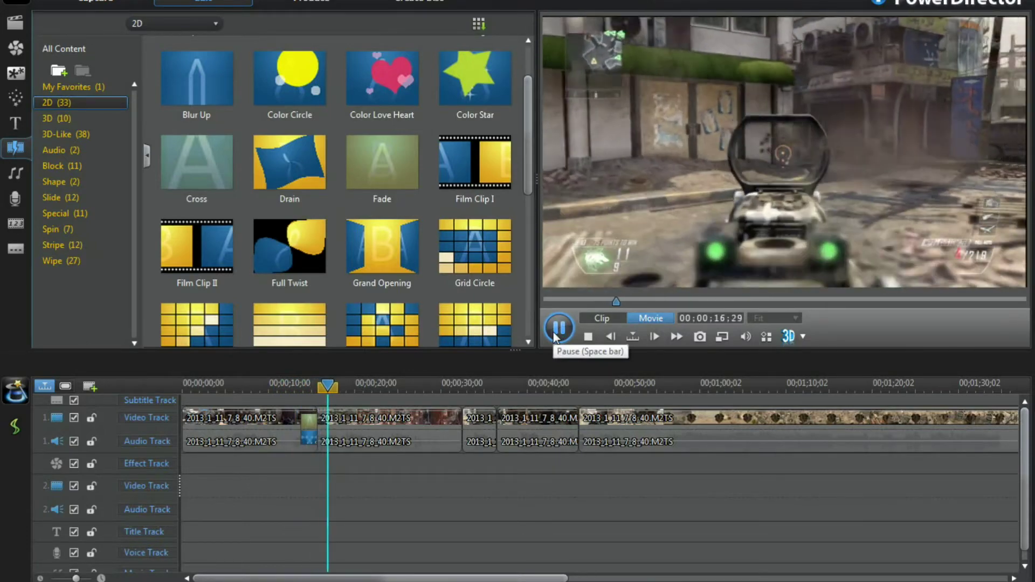
left_click(555, 336)
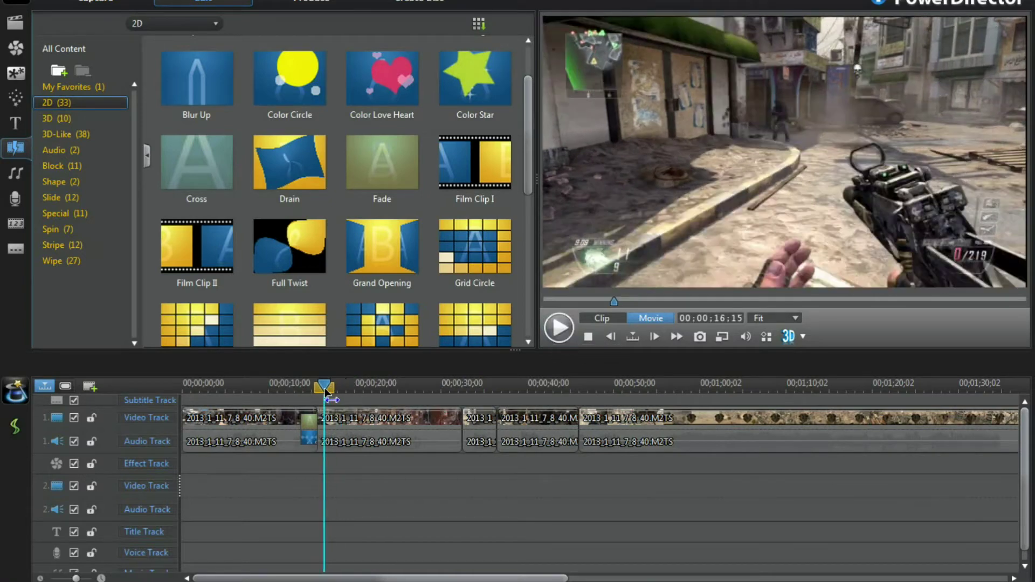
left_click(314, 423)
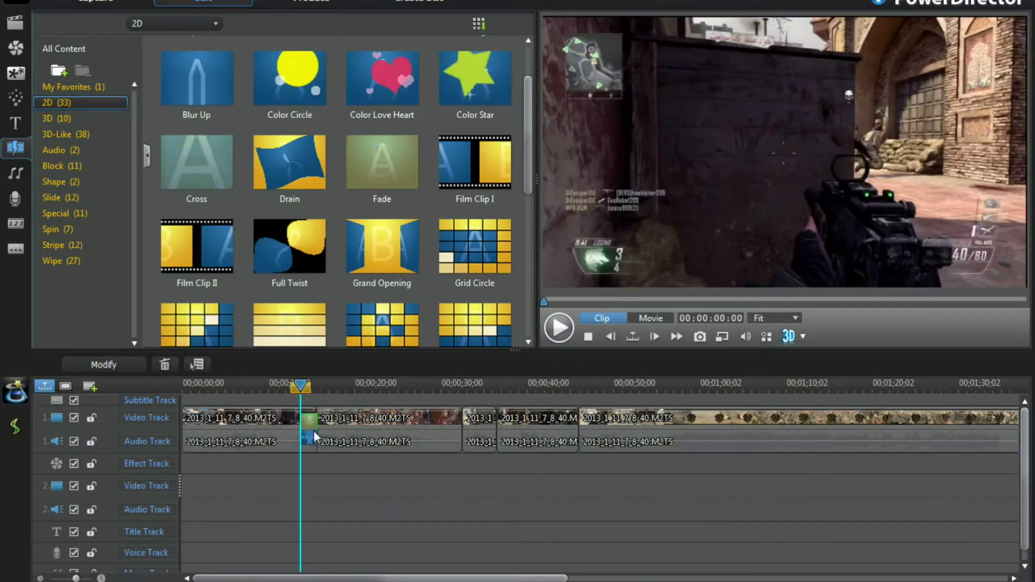
right_click(310, 424)
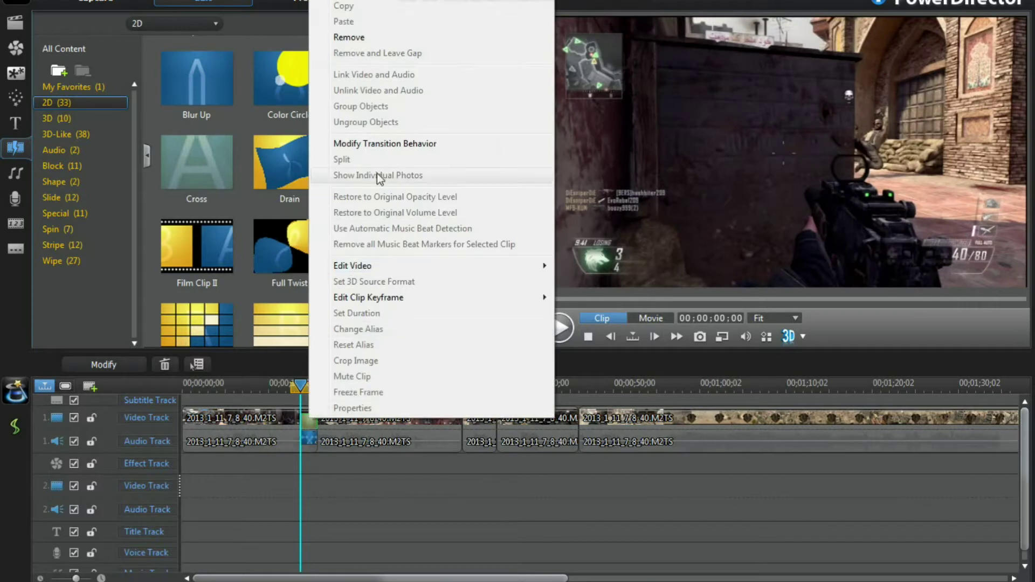
left_click(381, 143)
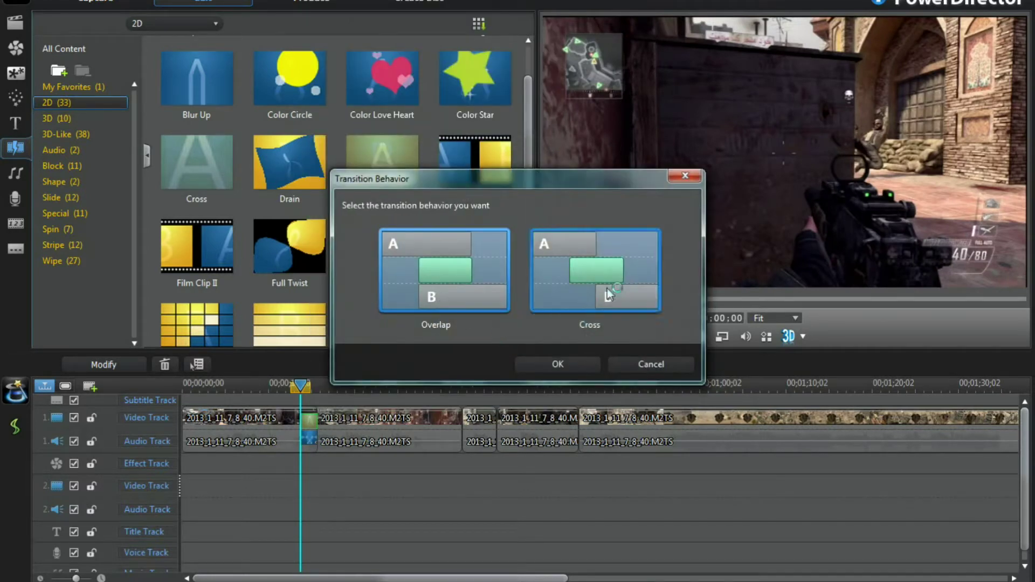
left_click(604, 275)
left_click(579, 361)
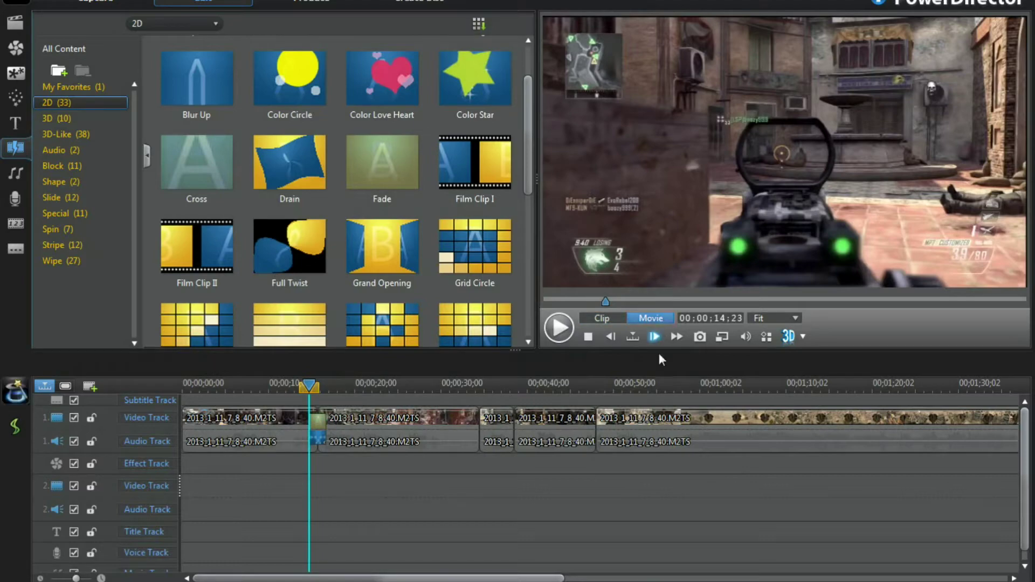
left_click(572, 334)
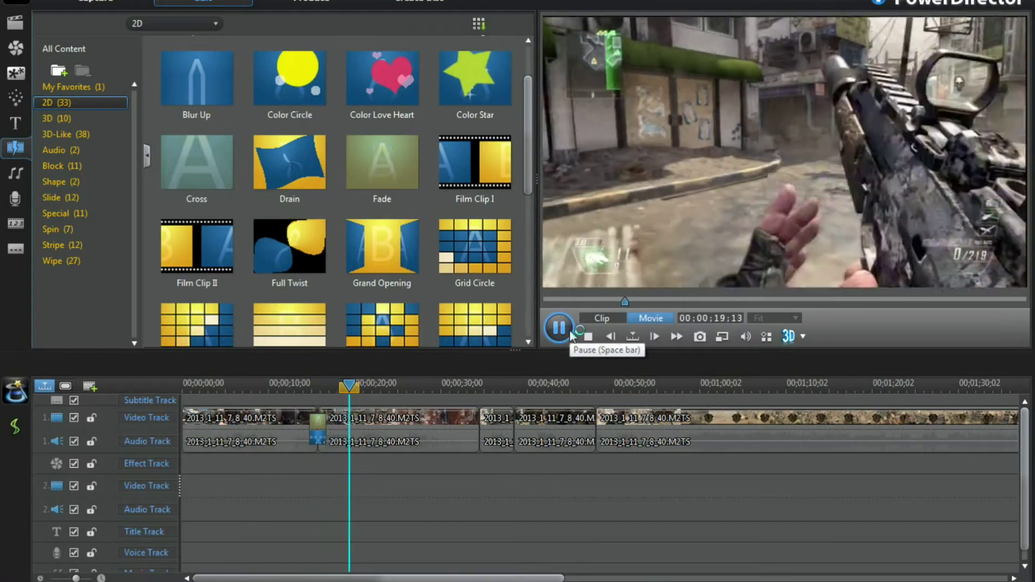
left_click(572, 336)
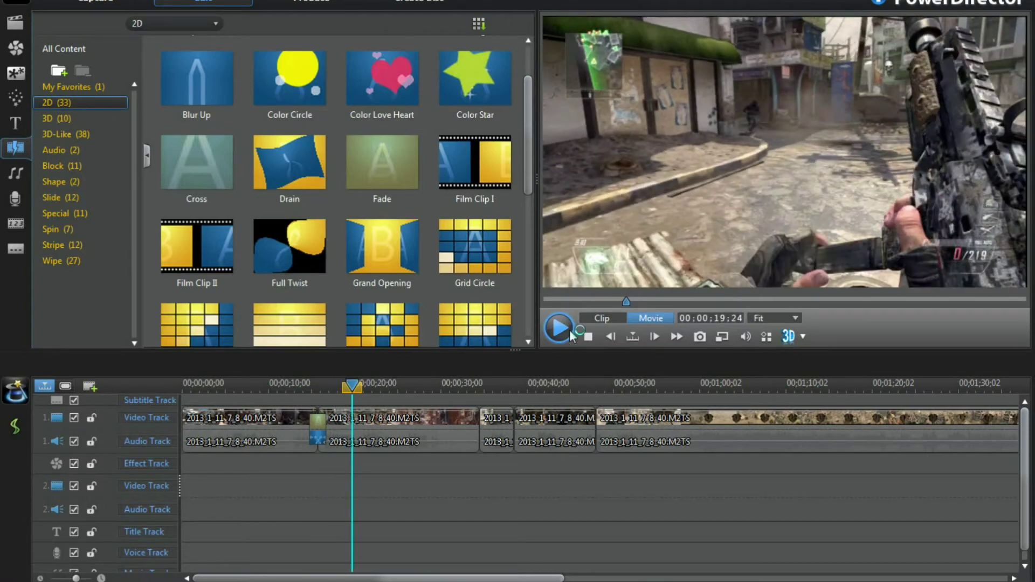
right_click(320, 436)
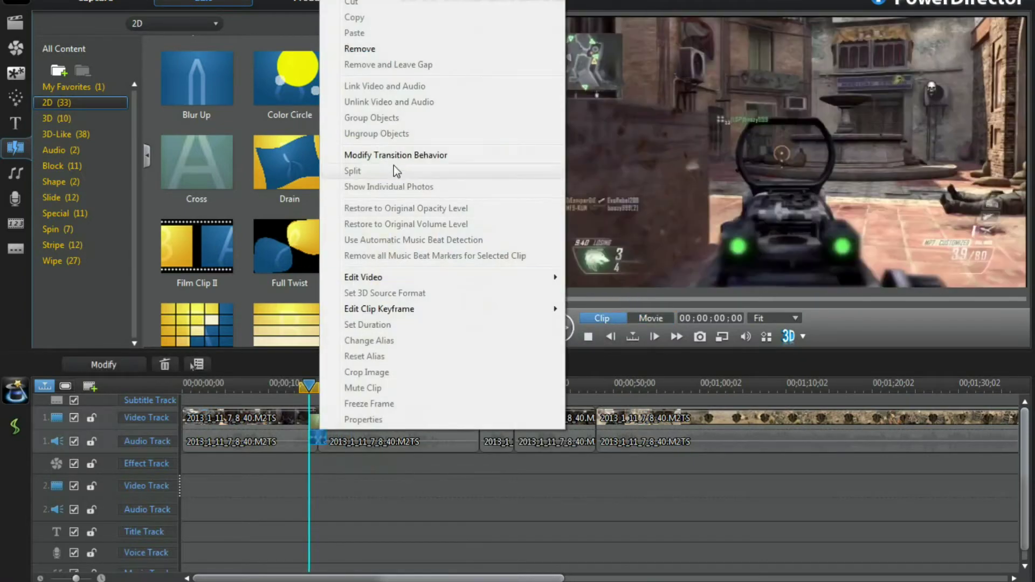
left_click(397, 155)
left_click(453, 274)
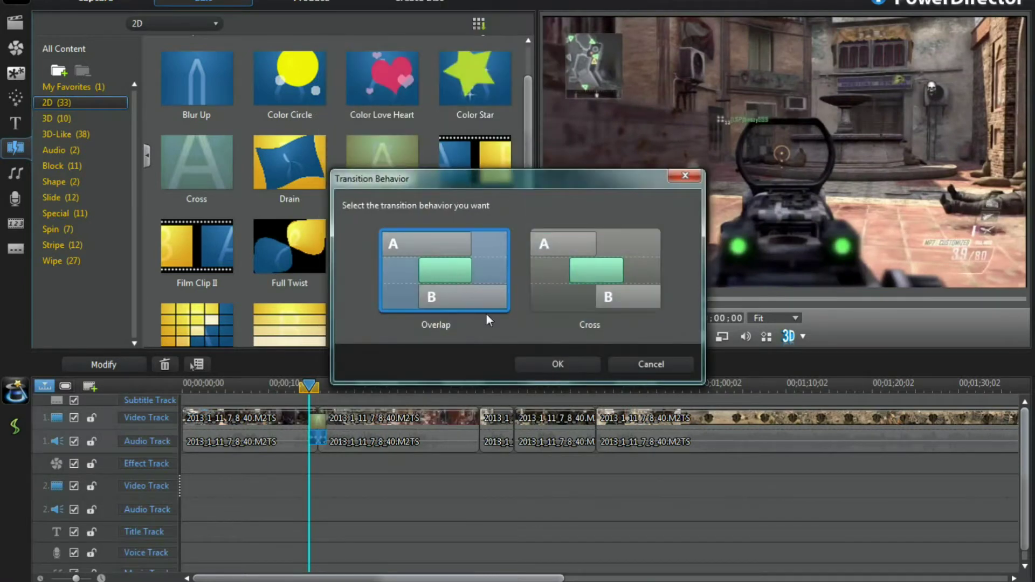
left_click(538, 365)
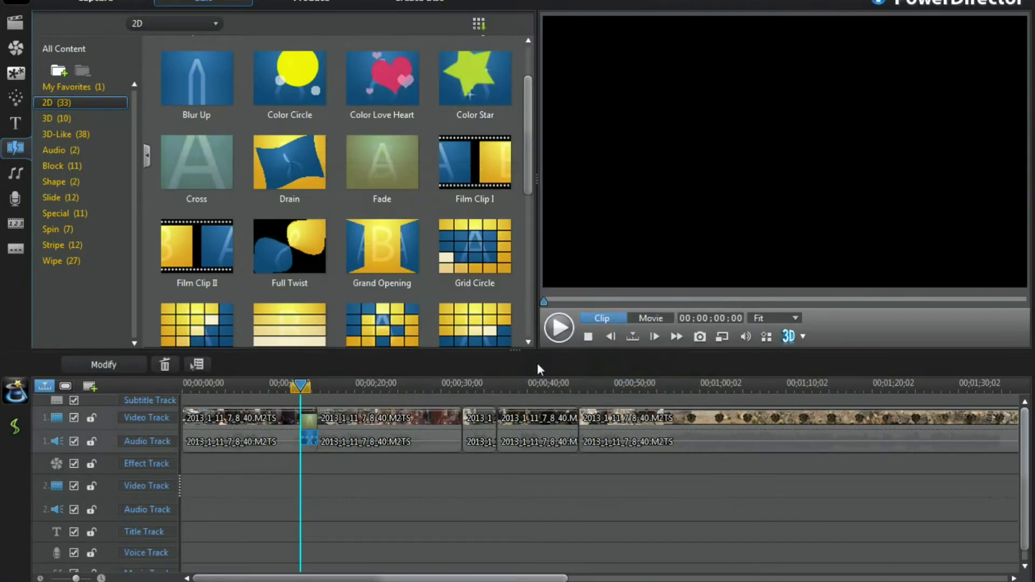
left_click(651, 319)
left_click(568, 331)
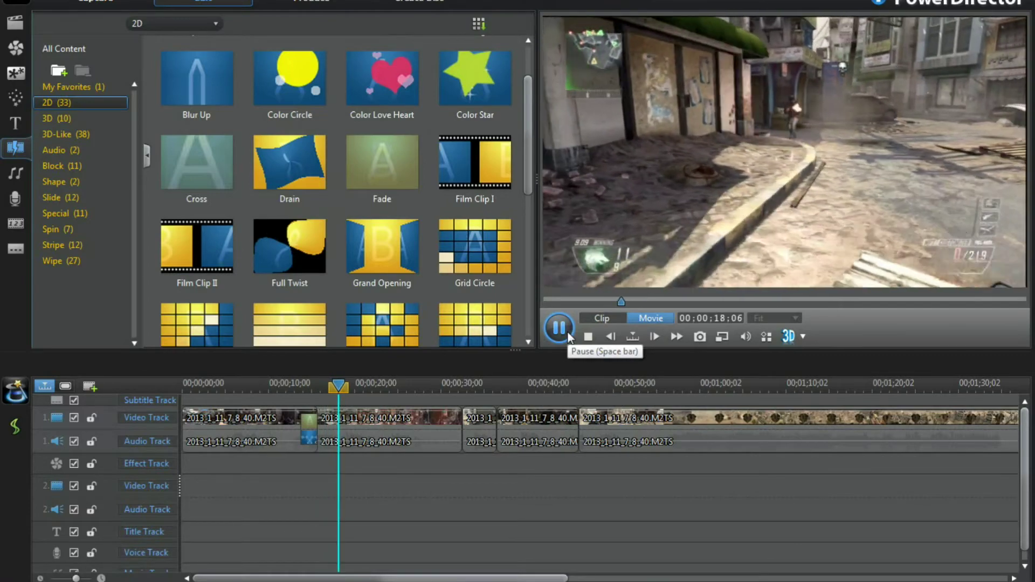
left_click(569, 335)
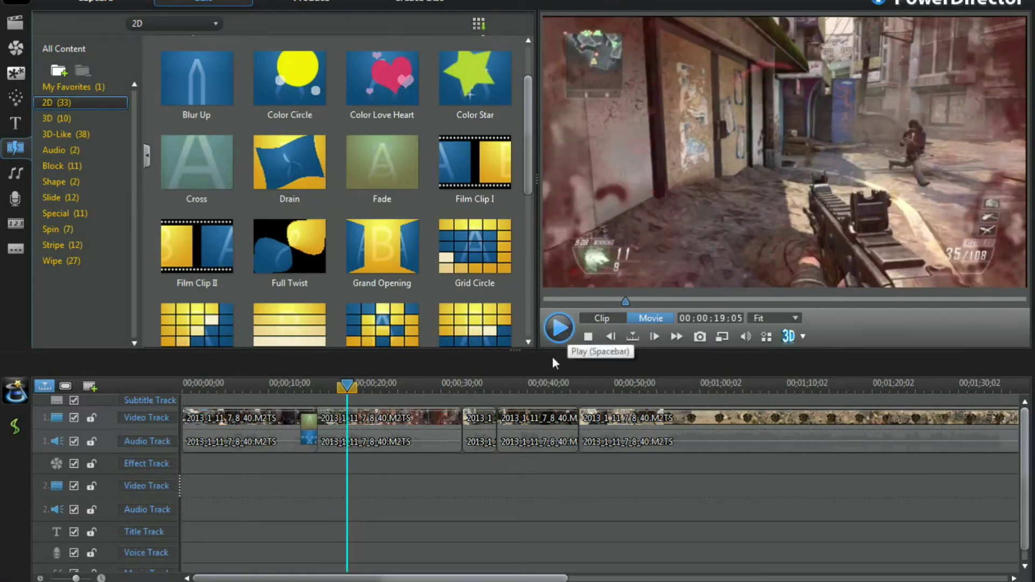
left_click(485, 437)
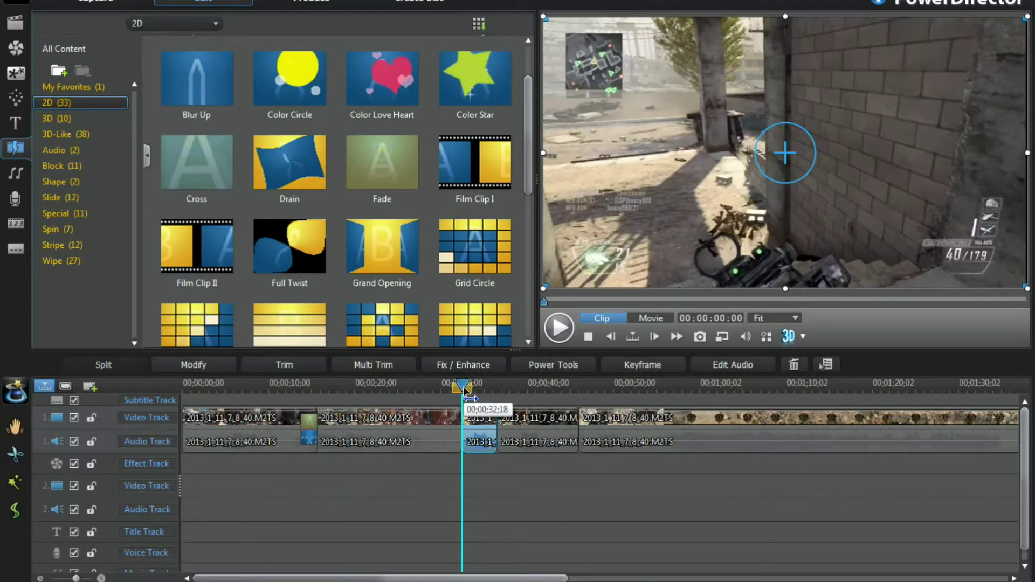
Add the Film Clip I transition before the short clip near the 30-second mark
left_click_drag(468, 398, 453, 398)
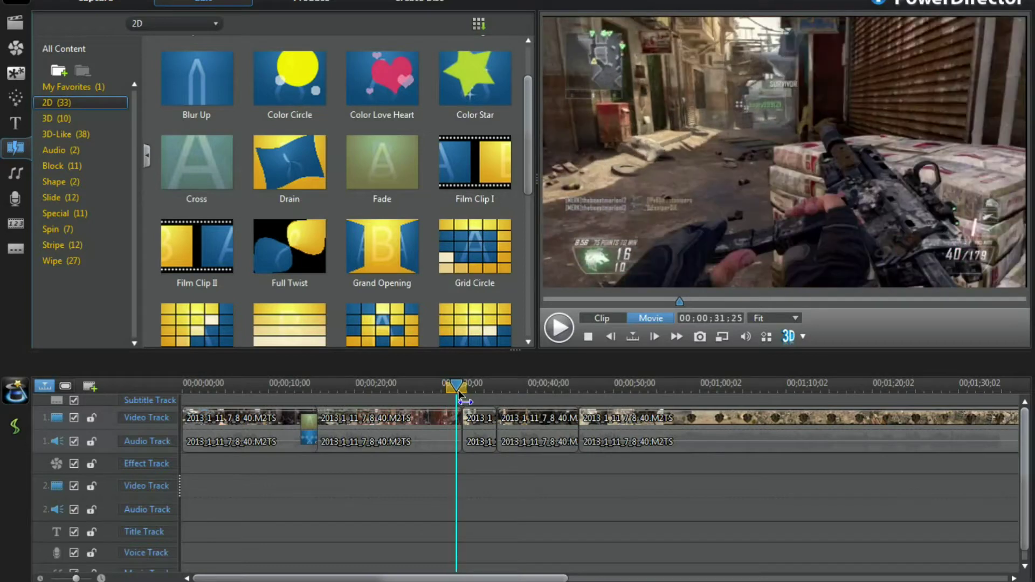
left_click_drag(451, 391, 476, 397)
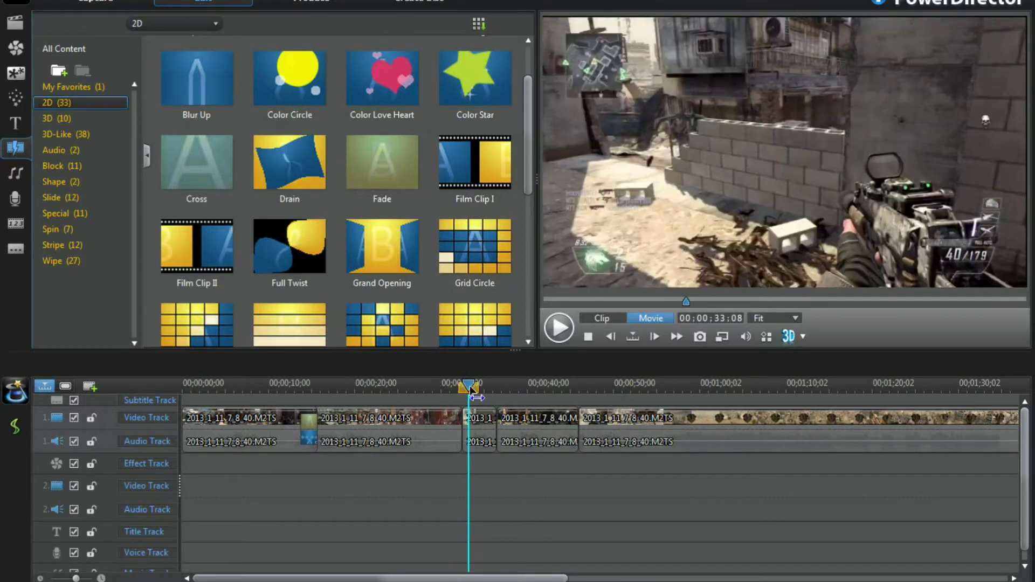
left_click_drag(527, 172, 527, 207)
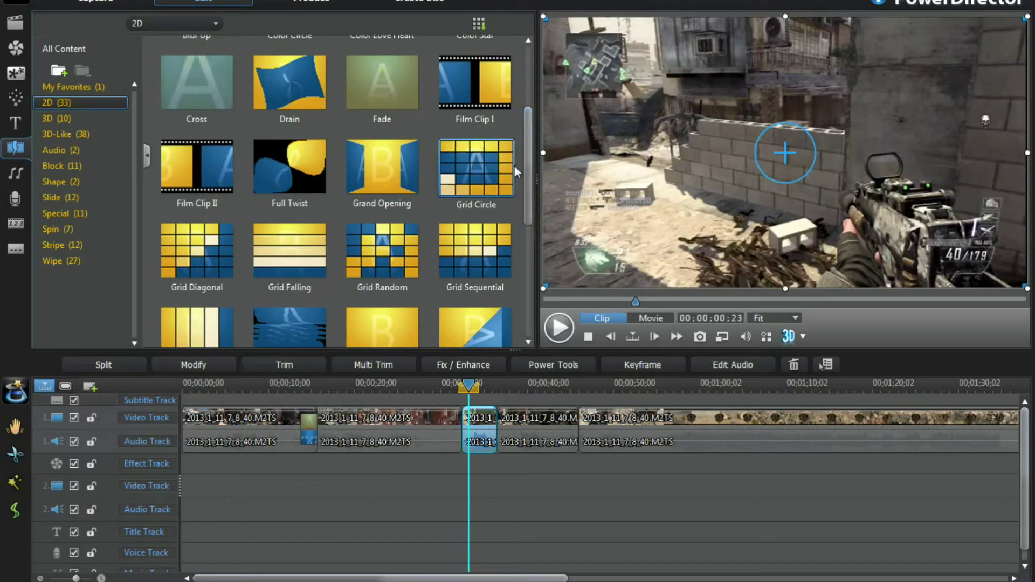
left_click_drag(480, 208, 460, 421)
Play the movie through the Film Clip I transition, then stop
left_click(453, 416)
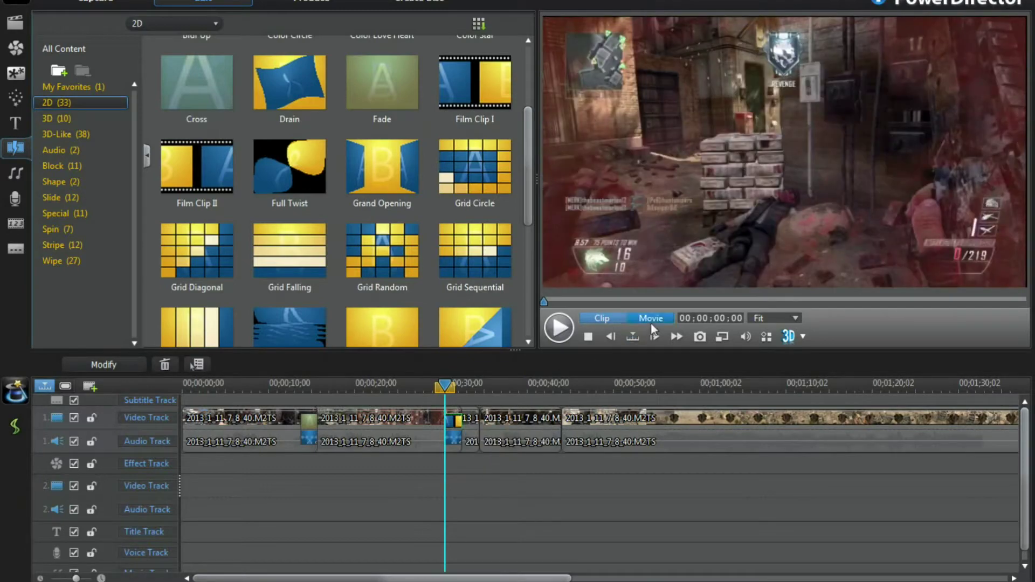
left_click(564, 335)
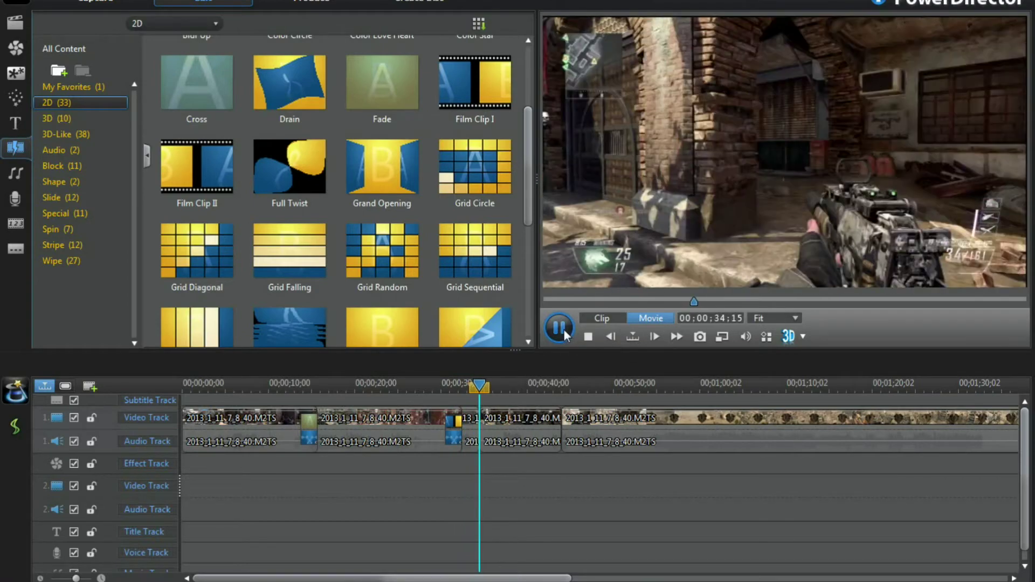
left_click(555, 330)
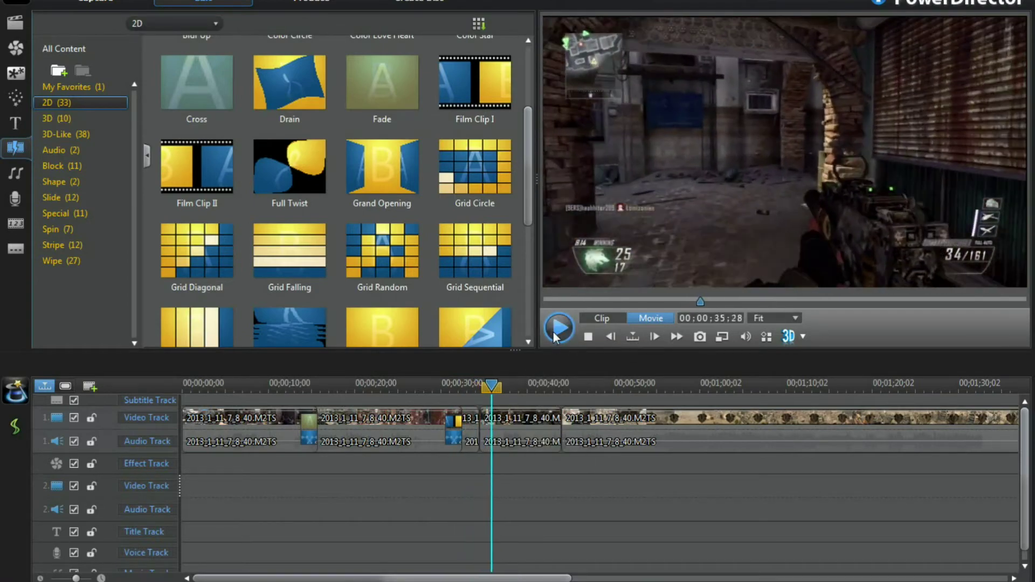
Change the Film Clip I transition behavior to Cross
right_click(455, 433)
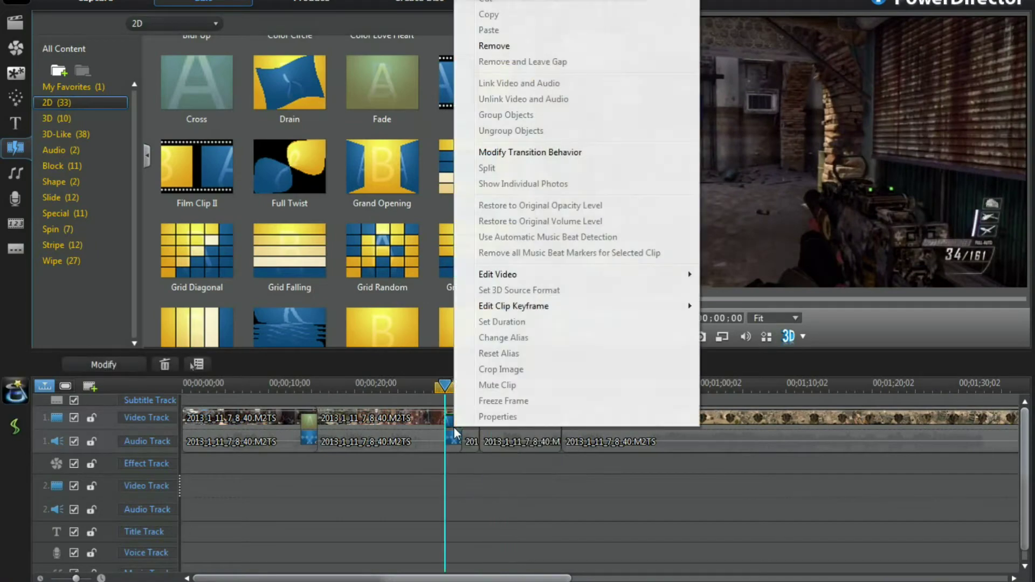
left_click(532, 155)
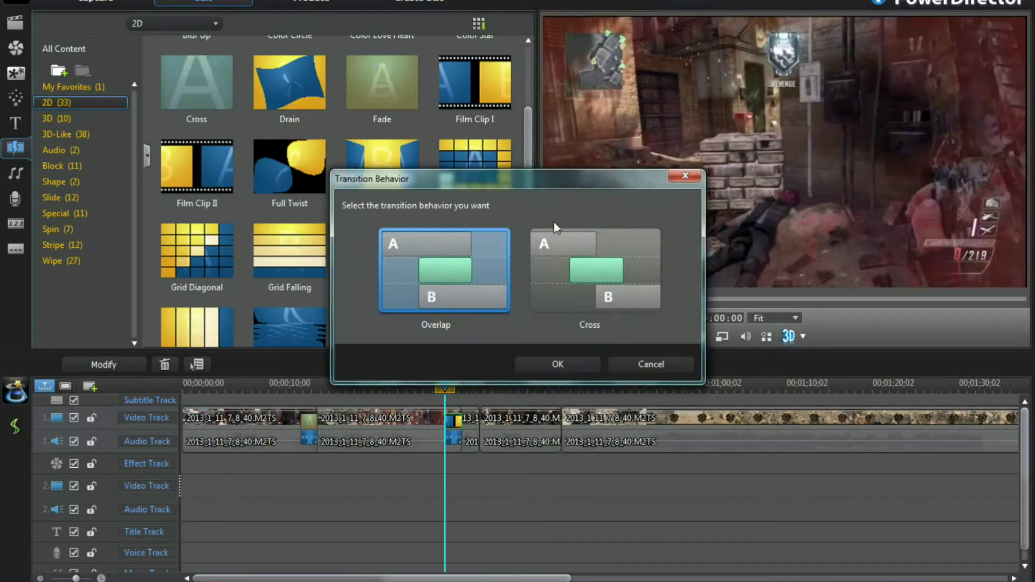
left_click(586, 288)
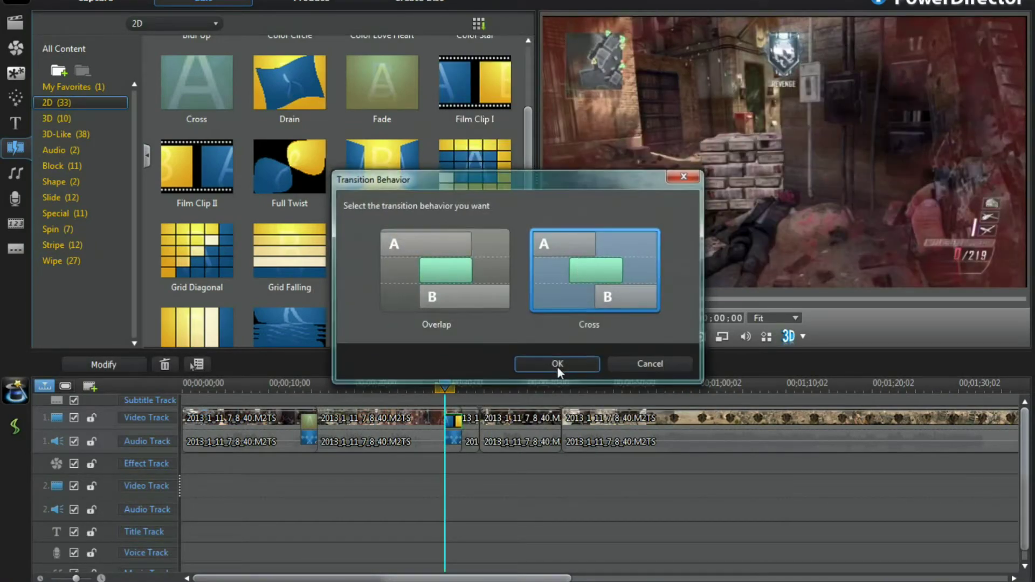
left_click(558, 364)
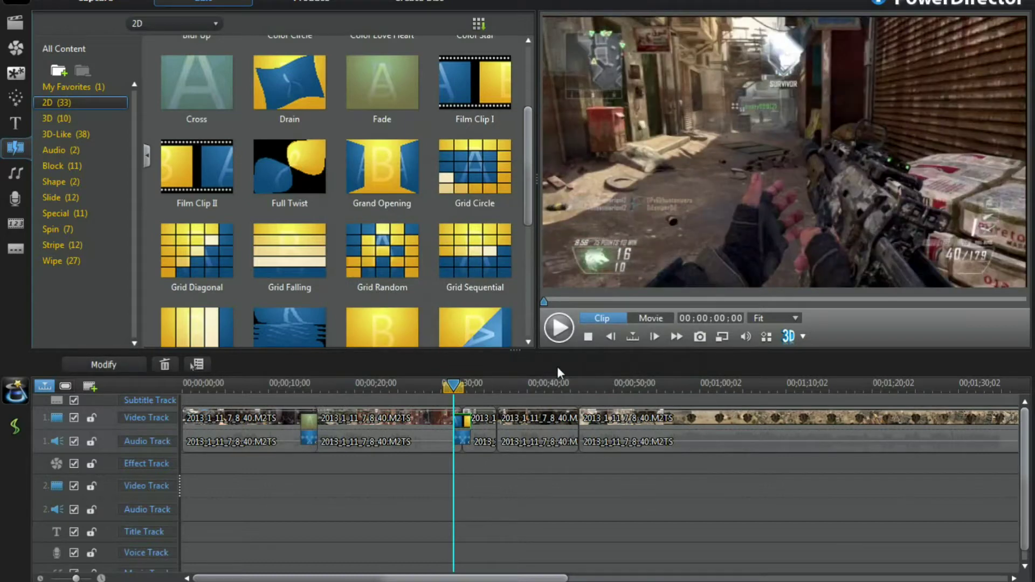
Preview the whole movie through the crossing transition
left_click(648, 320)
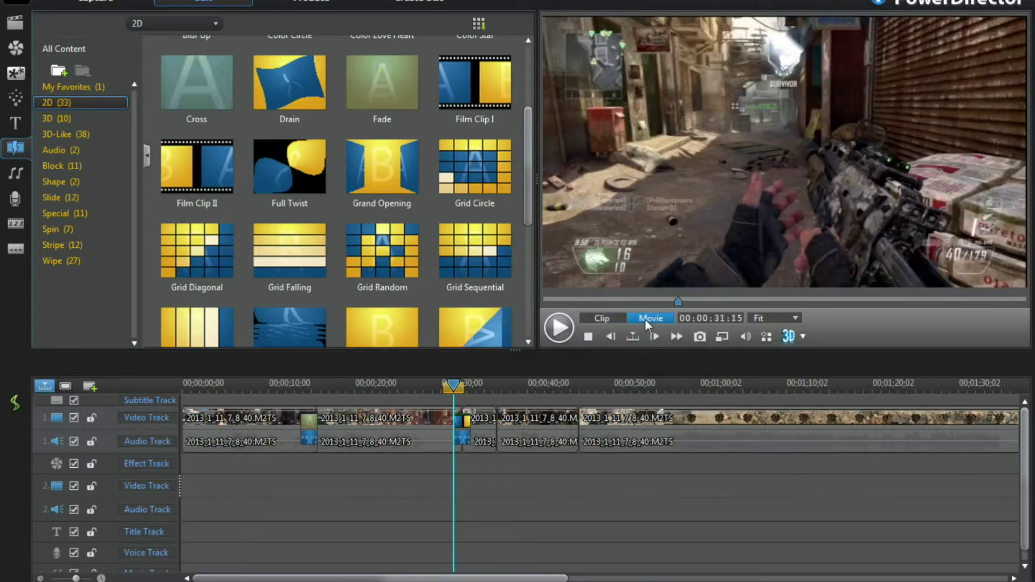
left_click(565, 330)
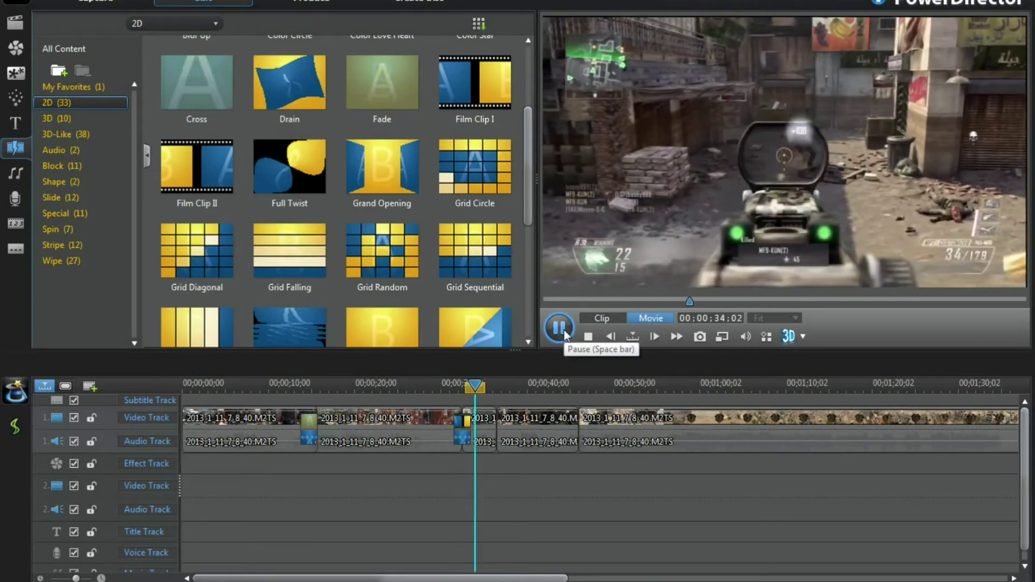
left_click(566, 334)
Set the Film Clip I transition behavior back to Overlap
right_click(470, 426)
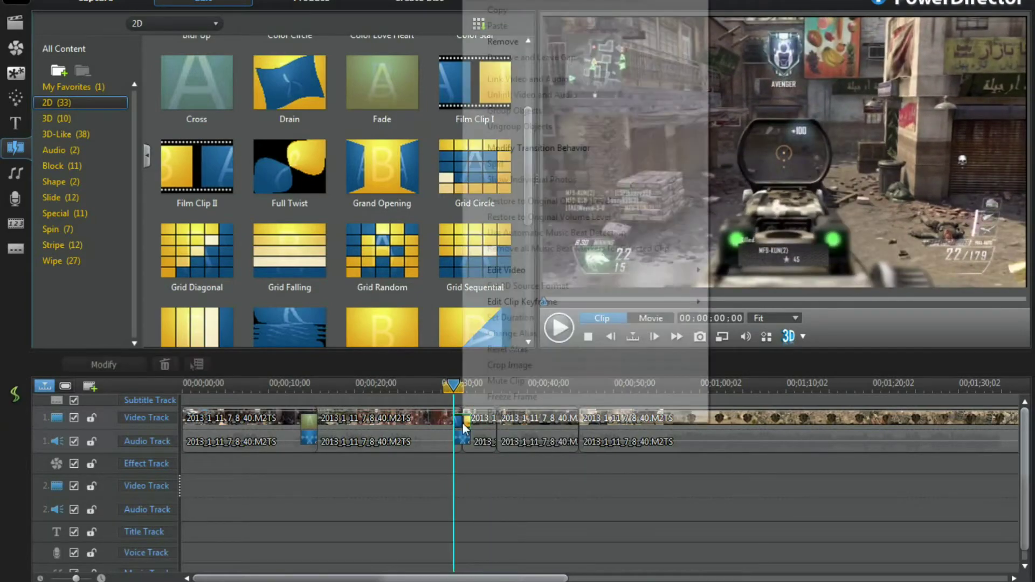
left_click(527, 156)
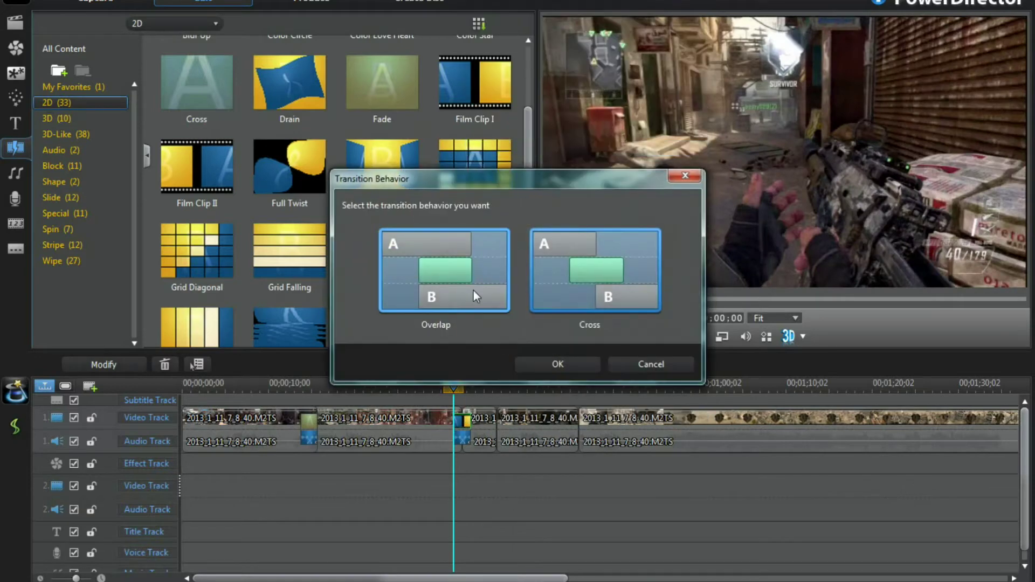
left_click(553, 362)
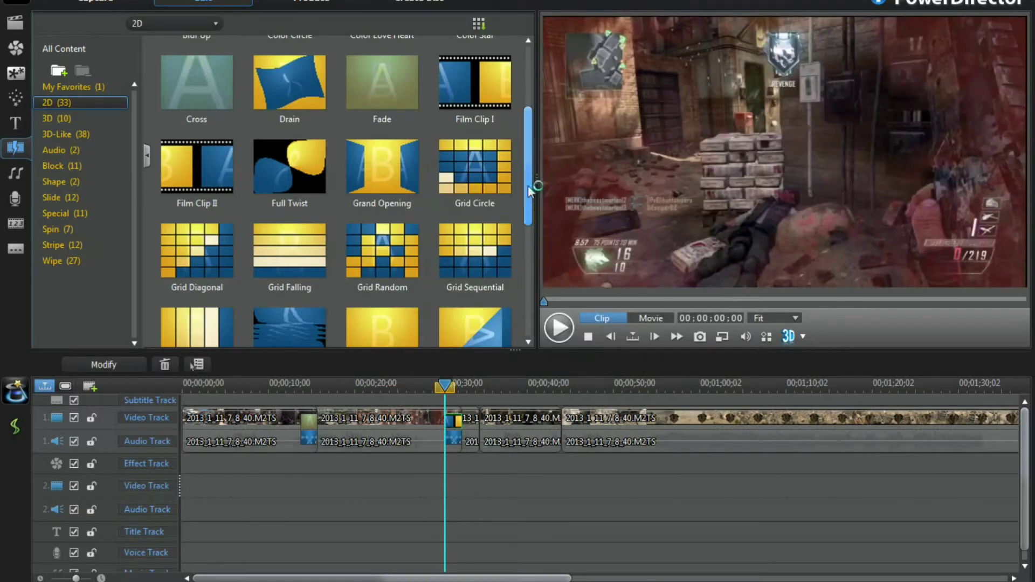
left_click_drag(530, 190, 530, 226)
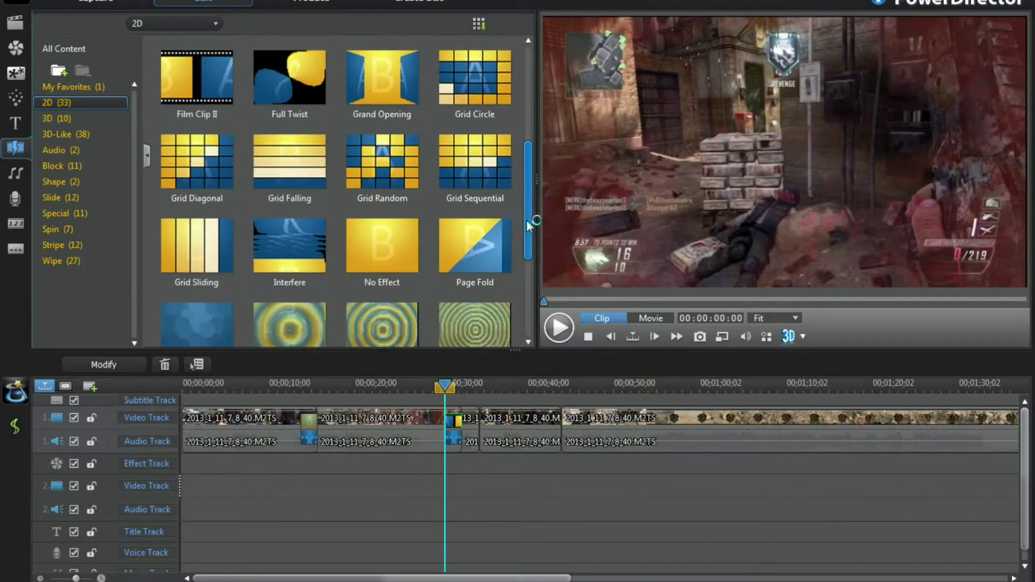
Add the 3D-Like Flip Left transition to the video track near 00:00:33
left_click(55, 119)
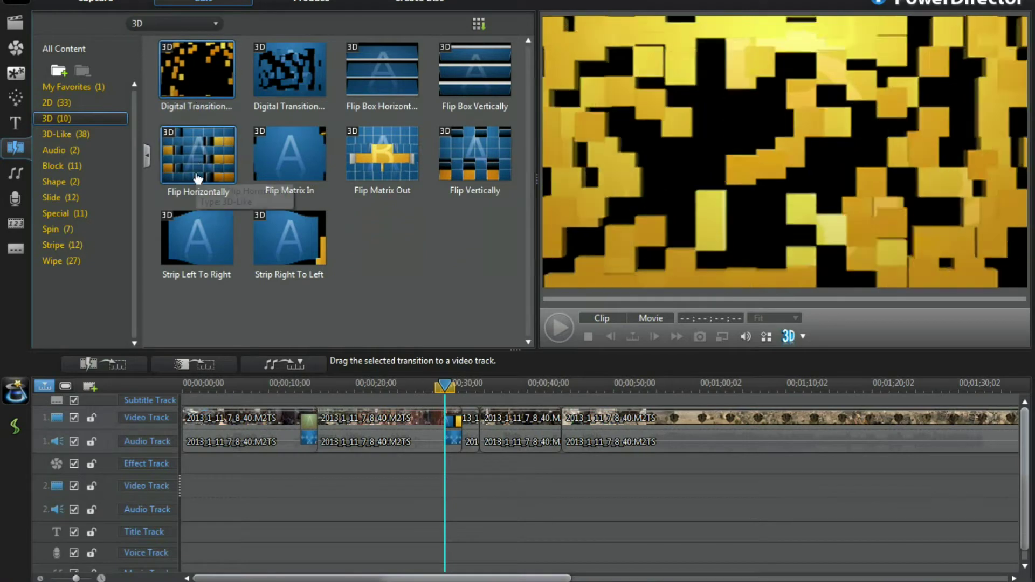
left_click(75, 138)
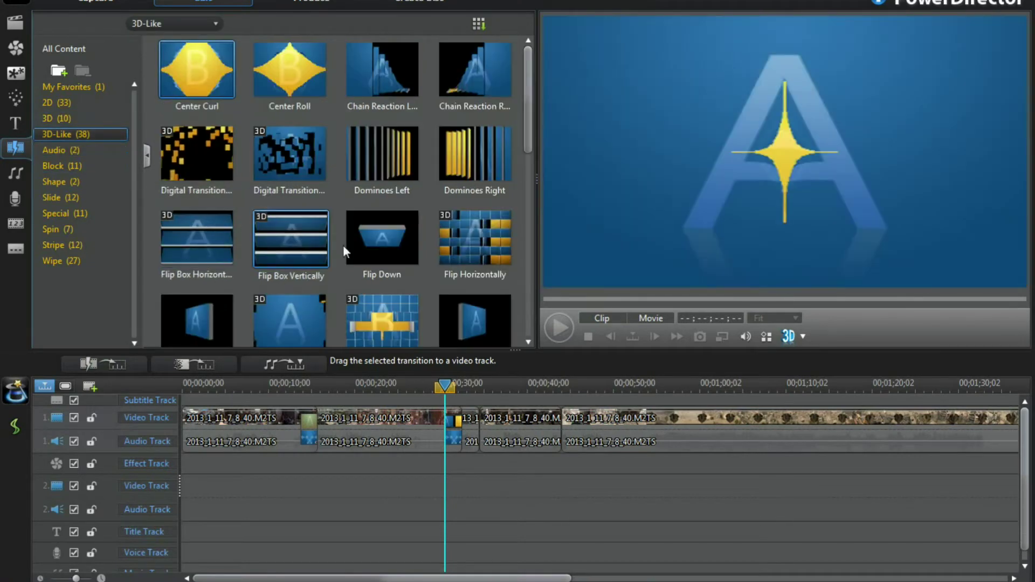
scroll(518, 200, "down", 2)
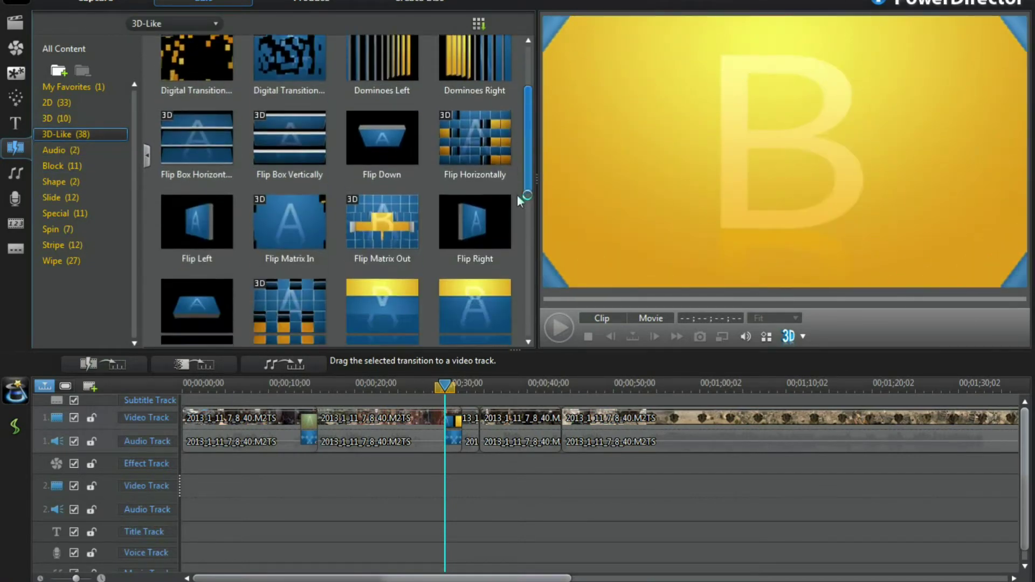
scroll(518, 201, "down", 2)
scroll(516, 244, "down", 2)
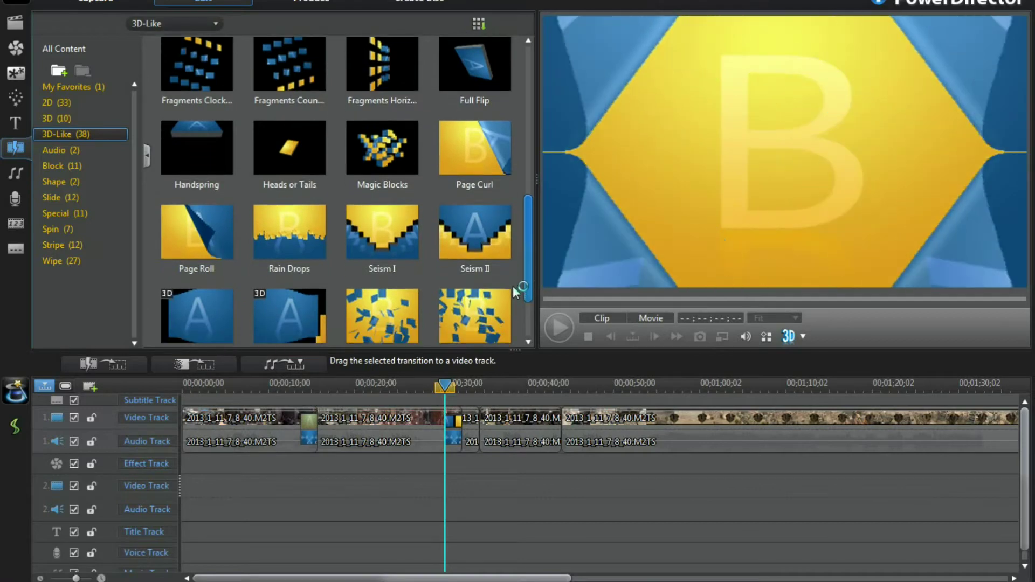
scroll(515, 267, "up", 2)
scroll(518, 222, "up", 2)
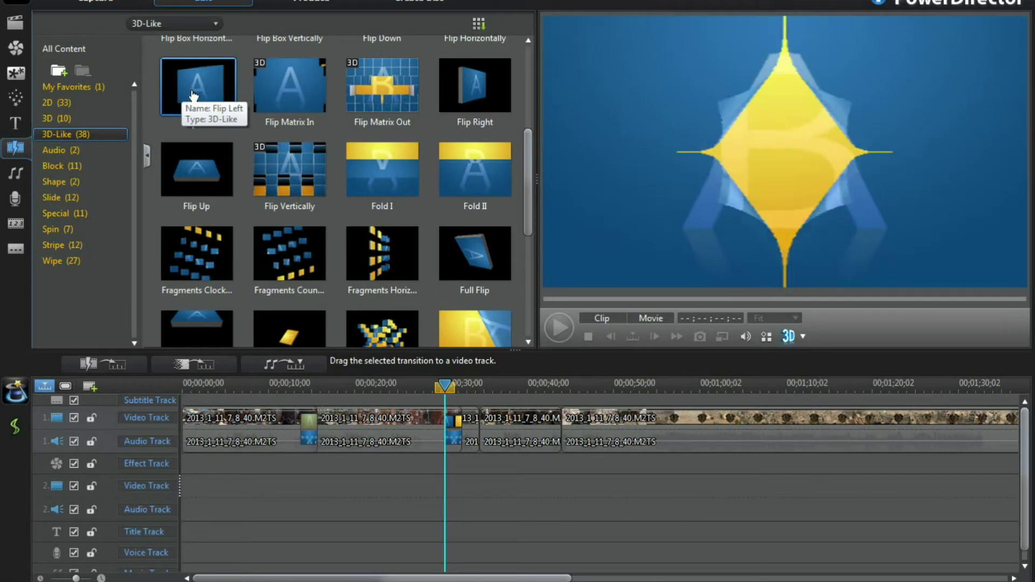
left_click_drag(202, 93, 479, 420)
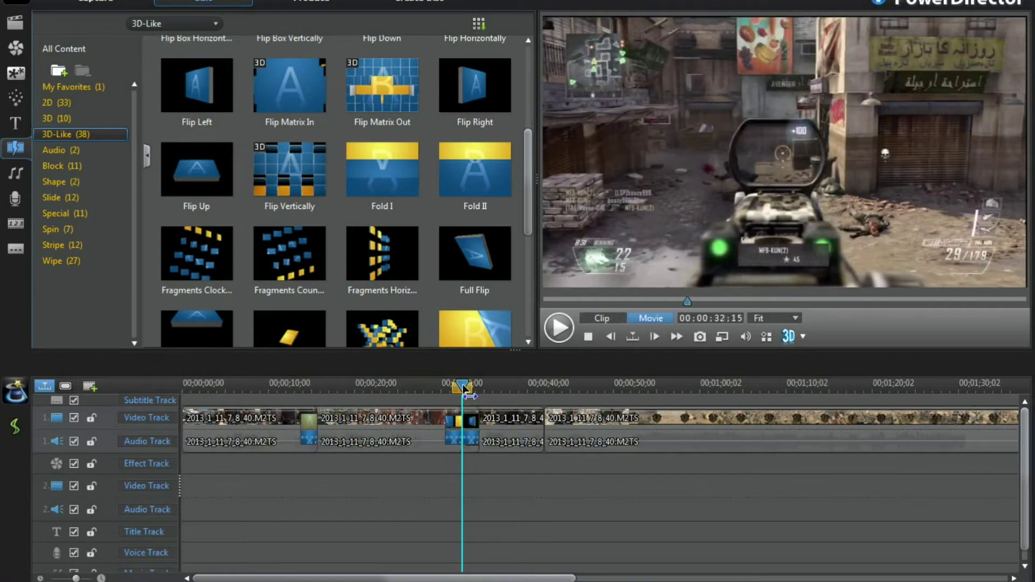
Preview the whole movie through the Flip Left transition
left_click_drag(468, 396, 441, 392)
left_click(602, 318)
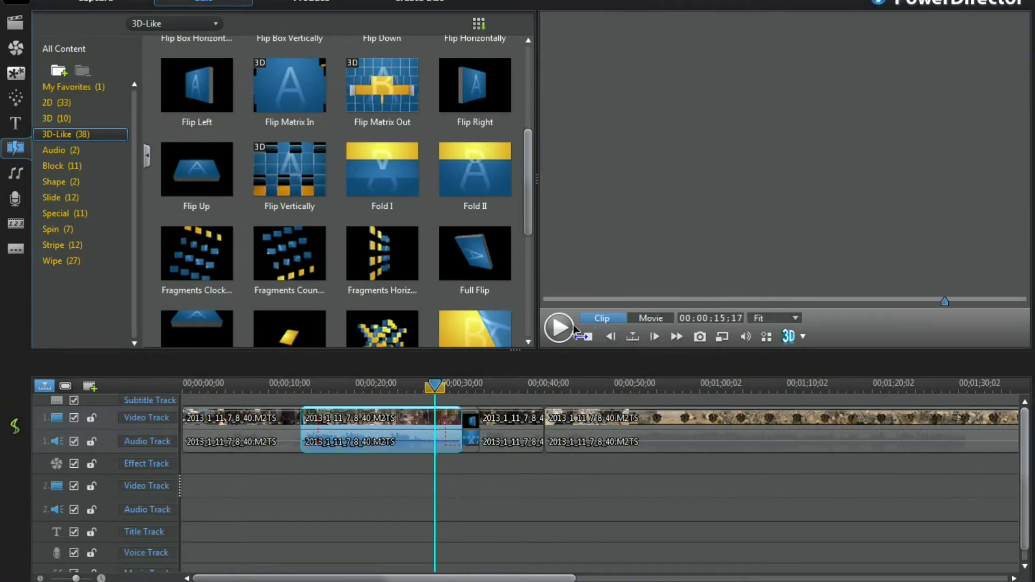
left_click(569, 329)
left_click(560, 327)
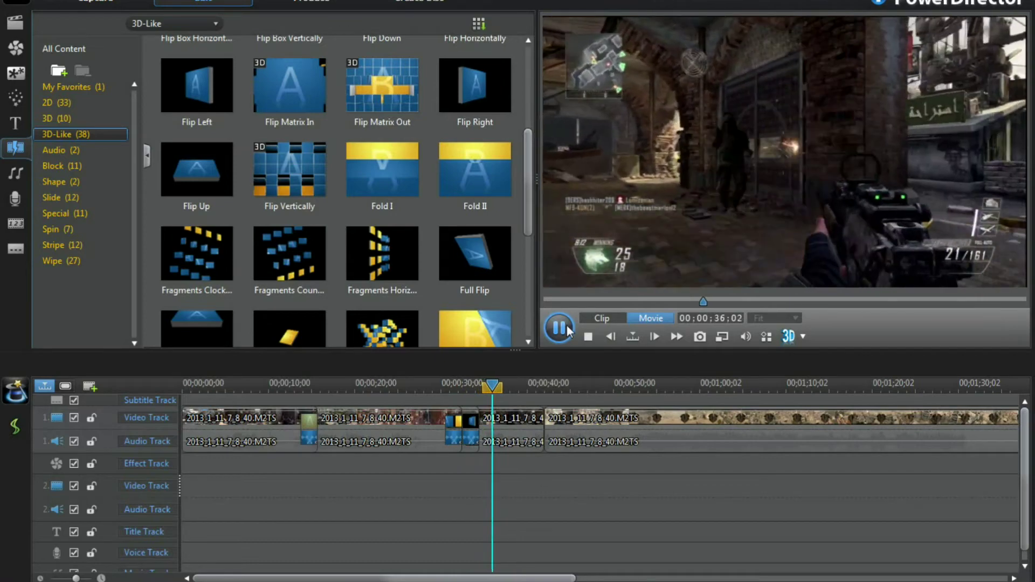
left_click(569, 330)
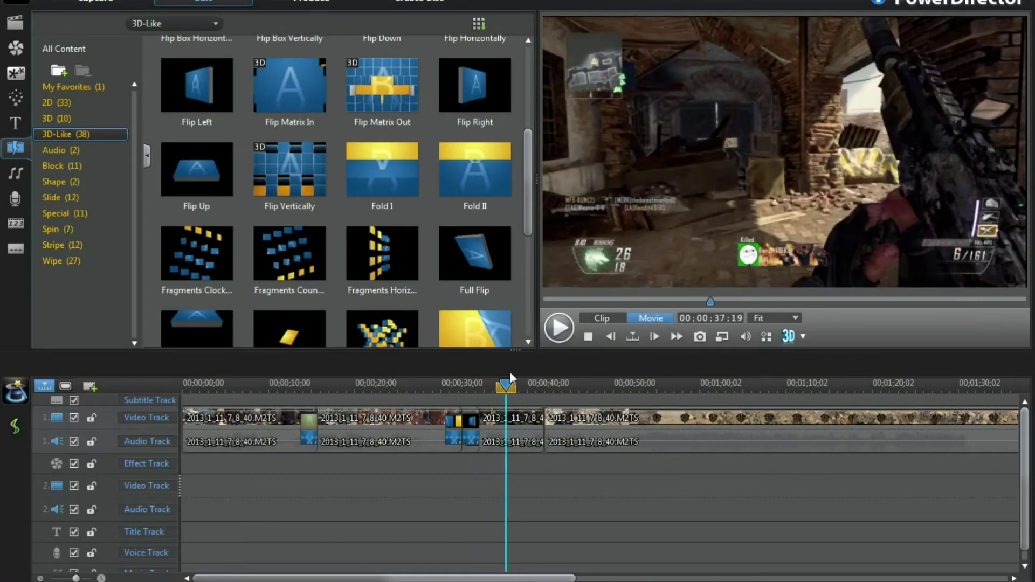
Delete the Flip Left transition and show the Wipe transitions
left_click(476, 417)
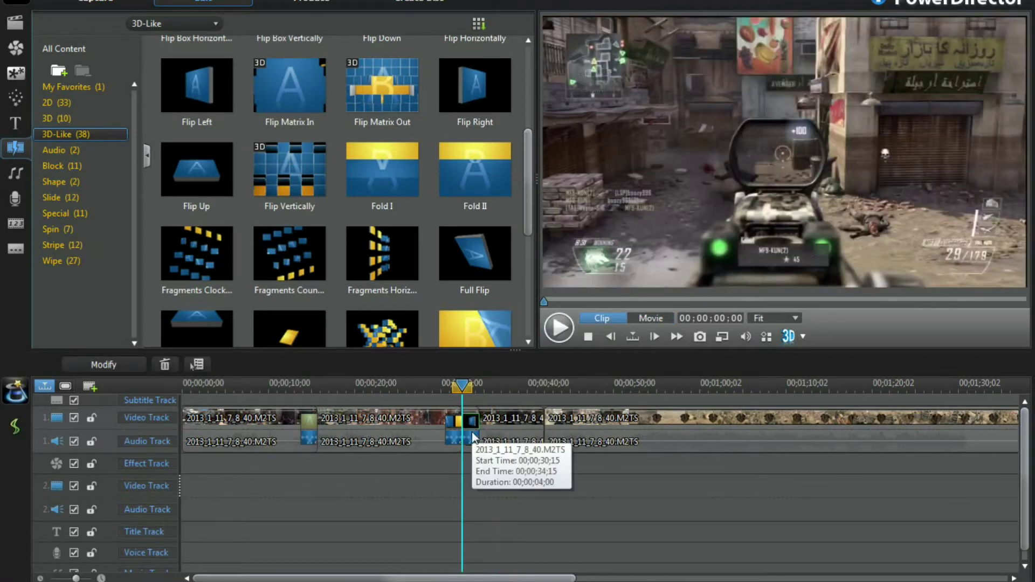
key("Delete")
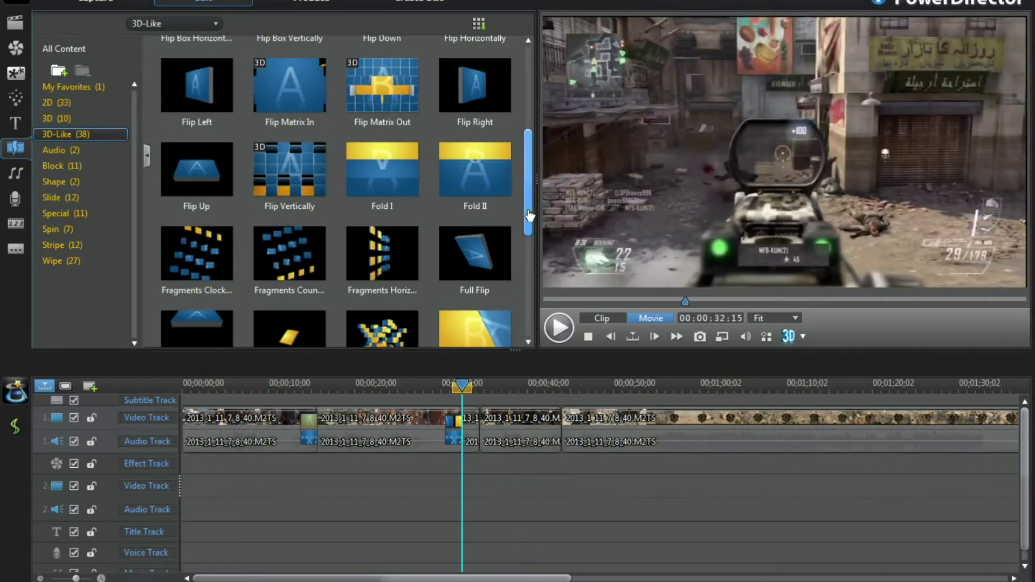
left_click_drag(529, 215, 534, 122)
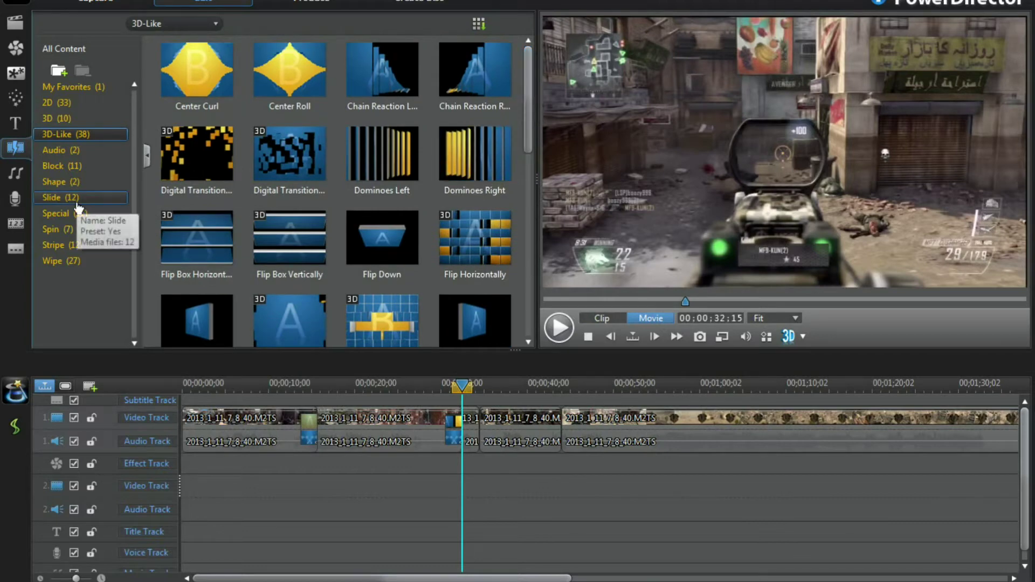
left_click(53, 260)
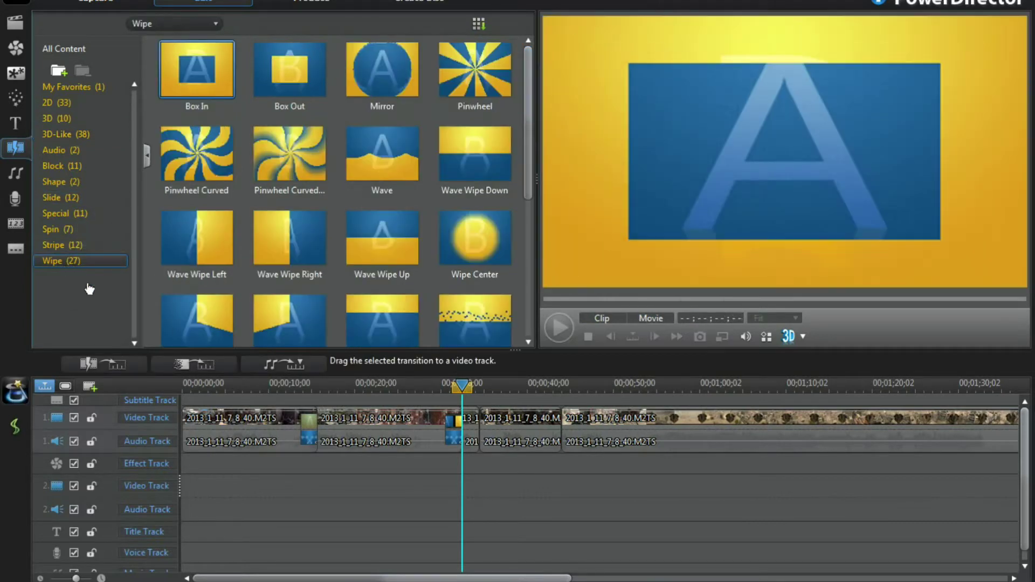
left_click_drag(523, 170, 524, 273)
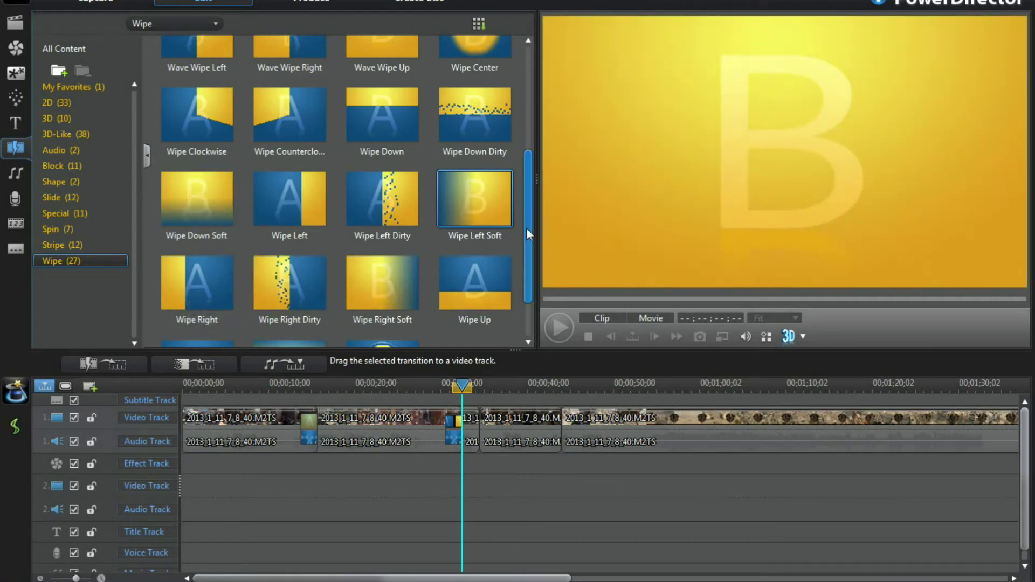
left_click_drag(527, 228, 523, 266)
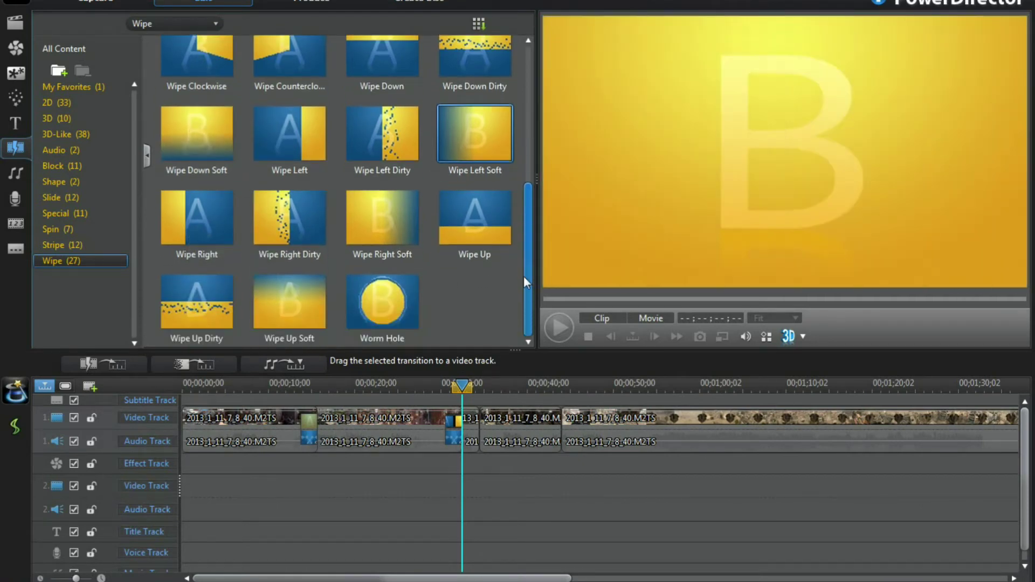
left_click_drag(523, 274, 524, 250)
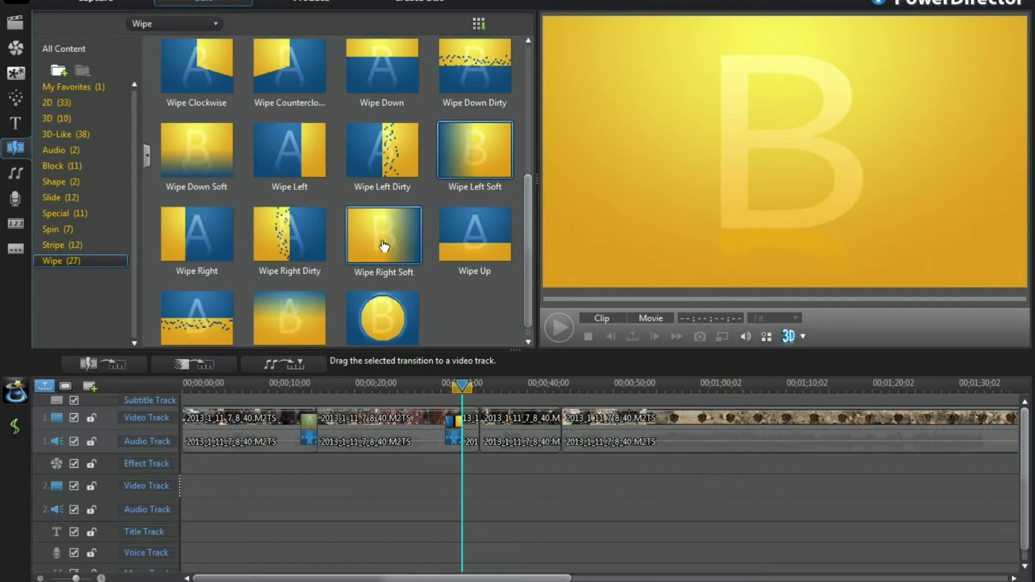
left_click_drag(382, 236, 483, 435)
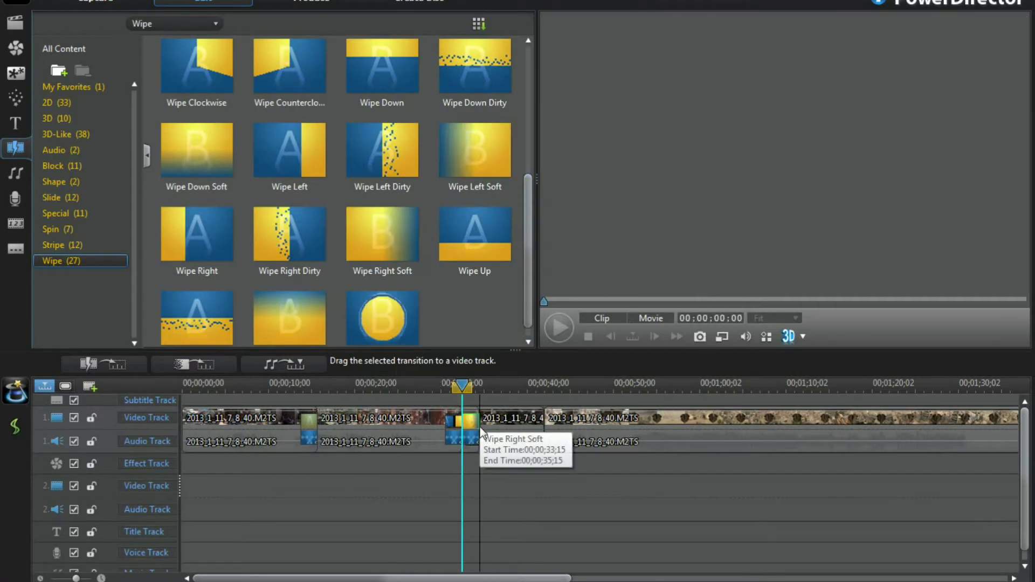
Preview the new wipe transition, then set its behavior to Cross
left_click(559, 330)
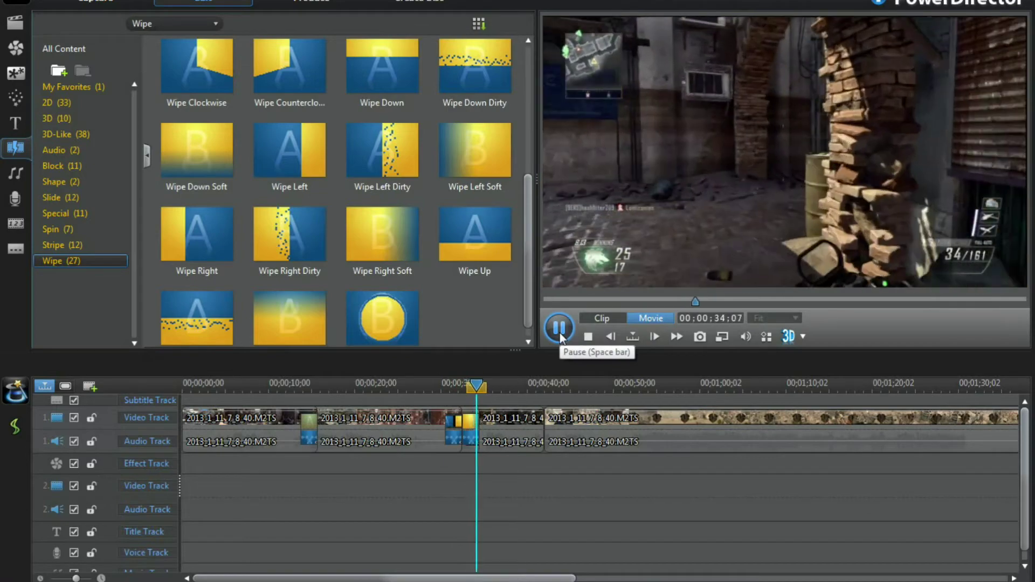
left_click(560, 333)
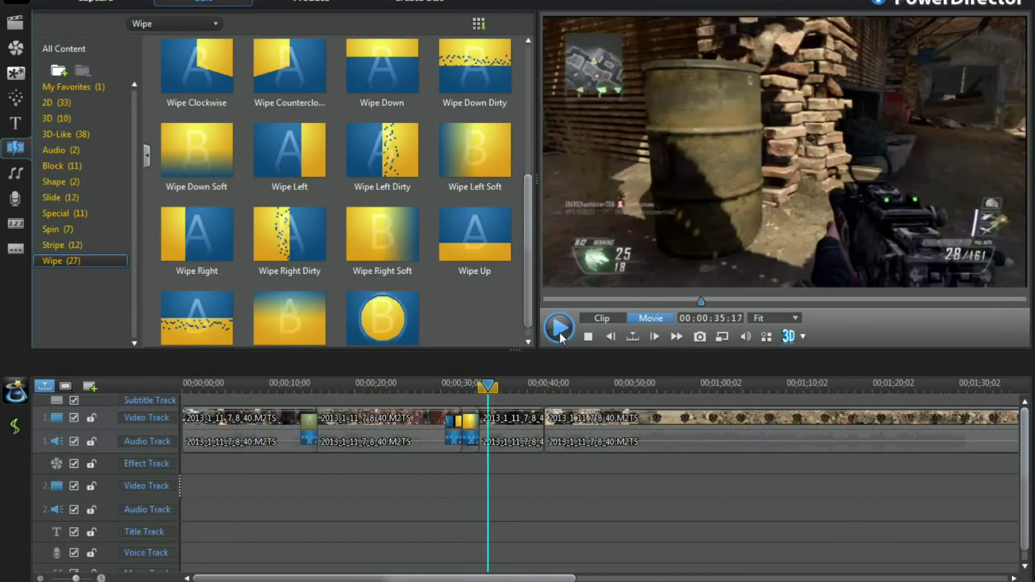
left_click(470, 426)
right_click(470, 425)
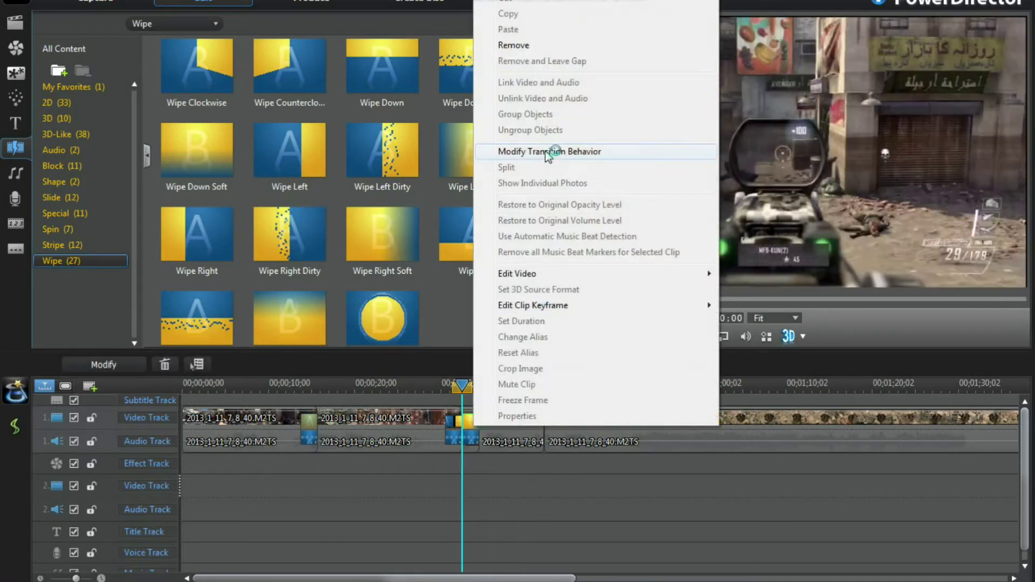
left_click(547, 152)
left_click(582, 273)
left_click(562, 363)
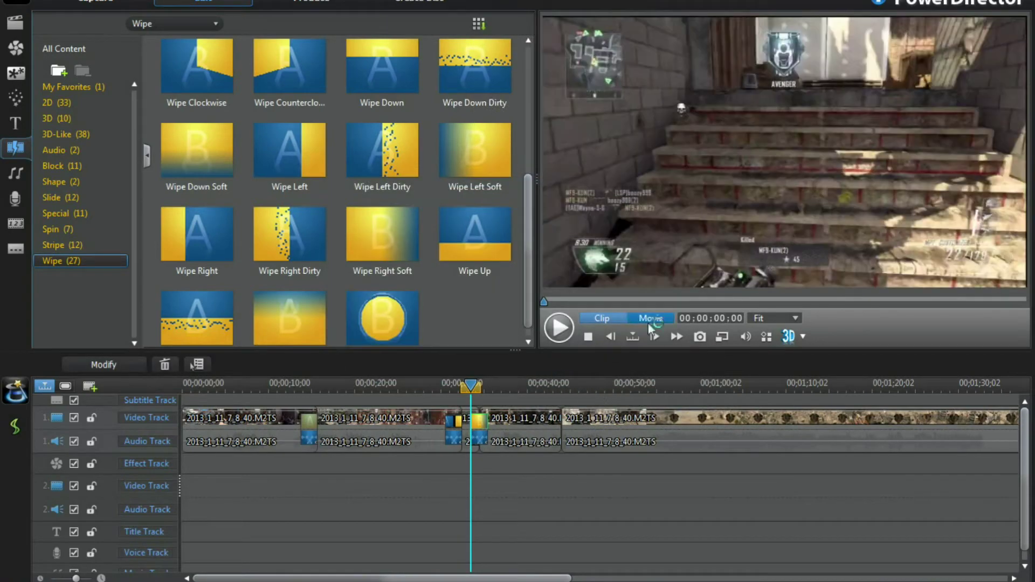
Replay the movie through the crossed wipe transition, then browse the 3D transitions
left_click(559, 329)
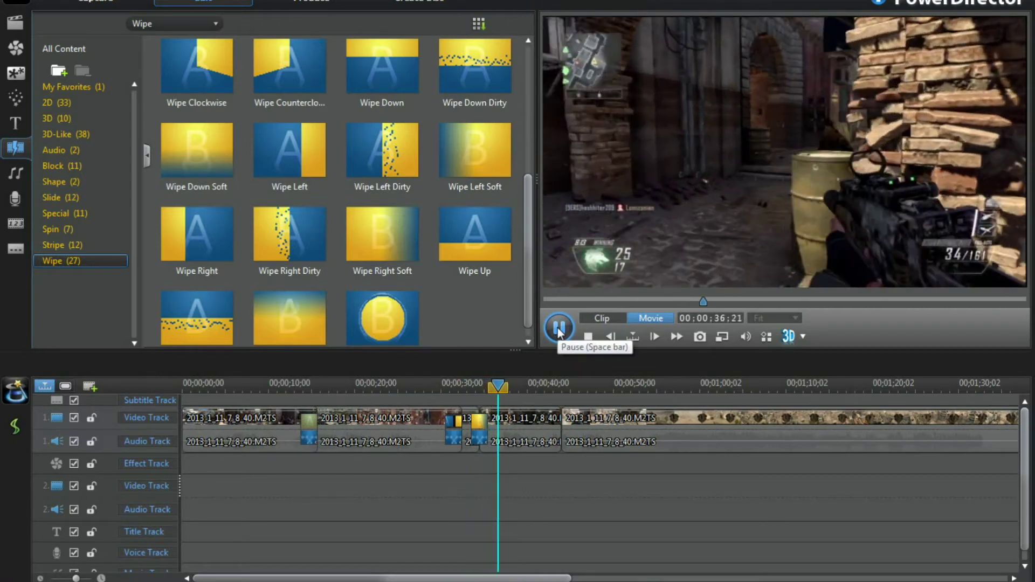
left_click(560, 331)
left_click(484, 428)
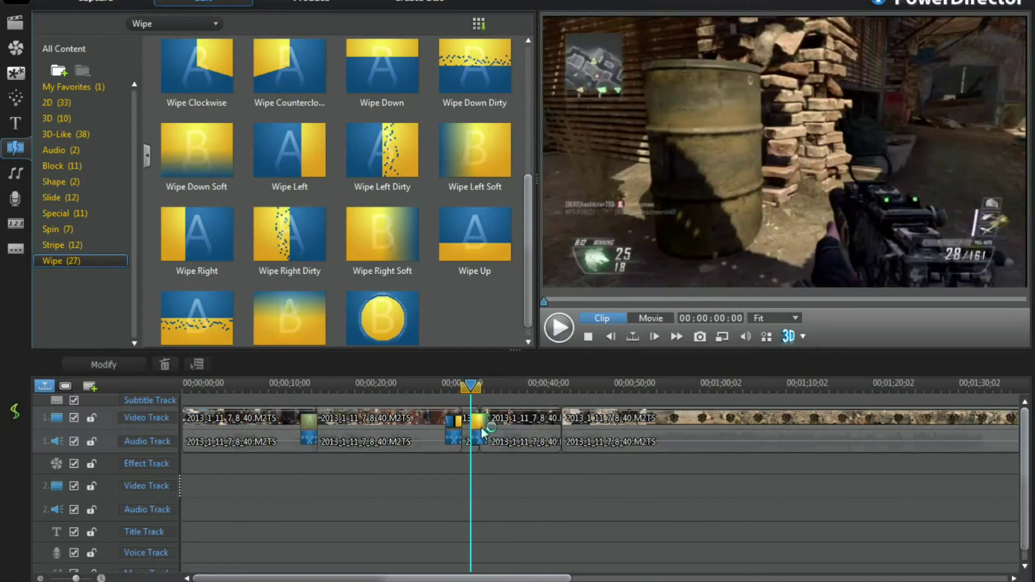
left_click(484, 429)
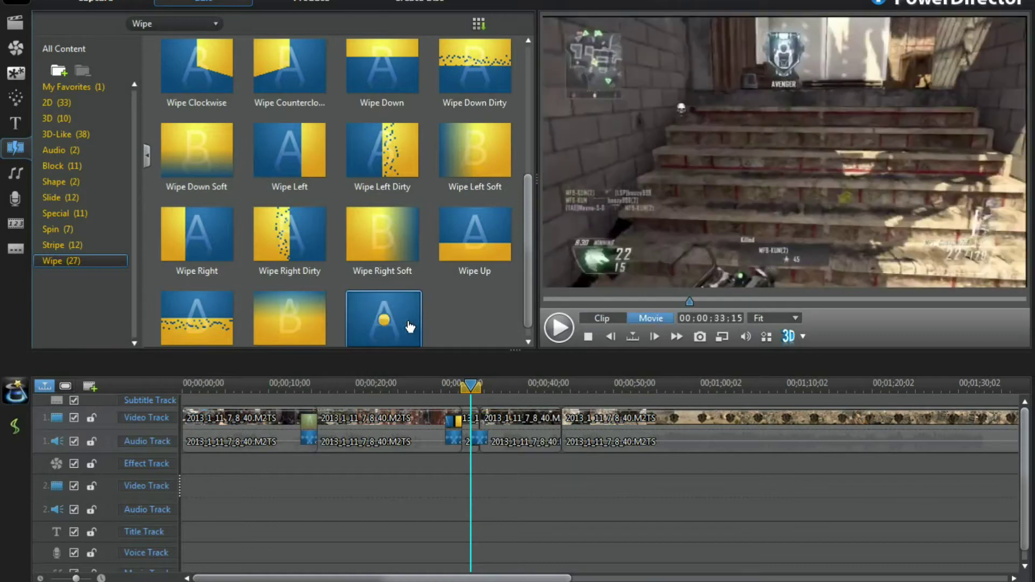
left_click(486, 441)
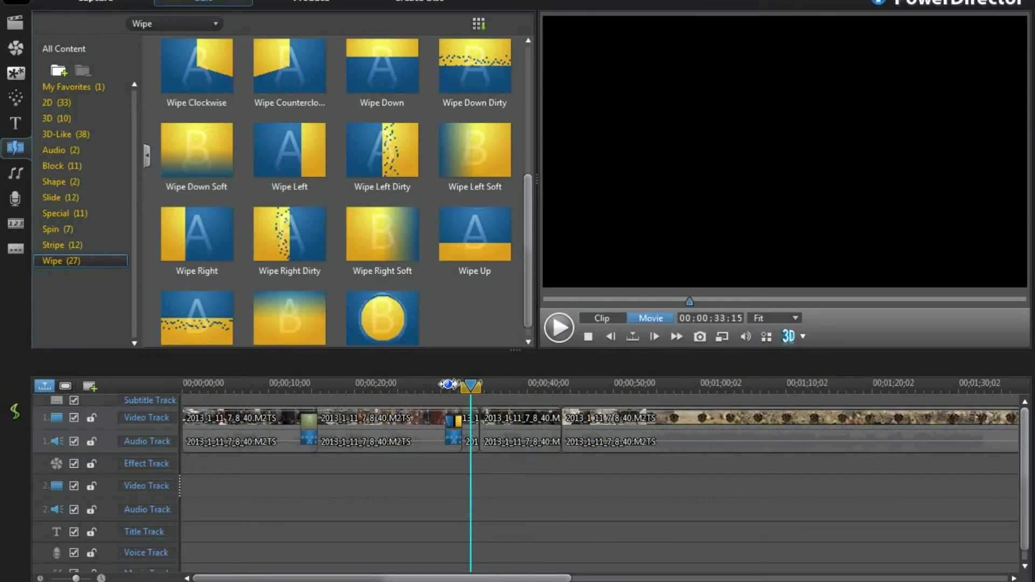
left_click(484, 427)
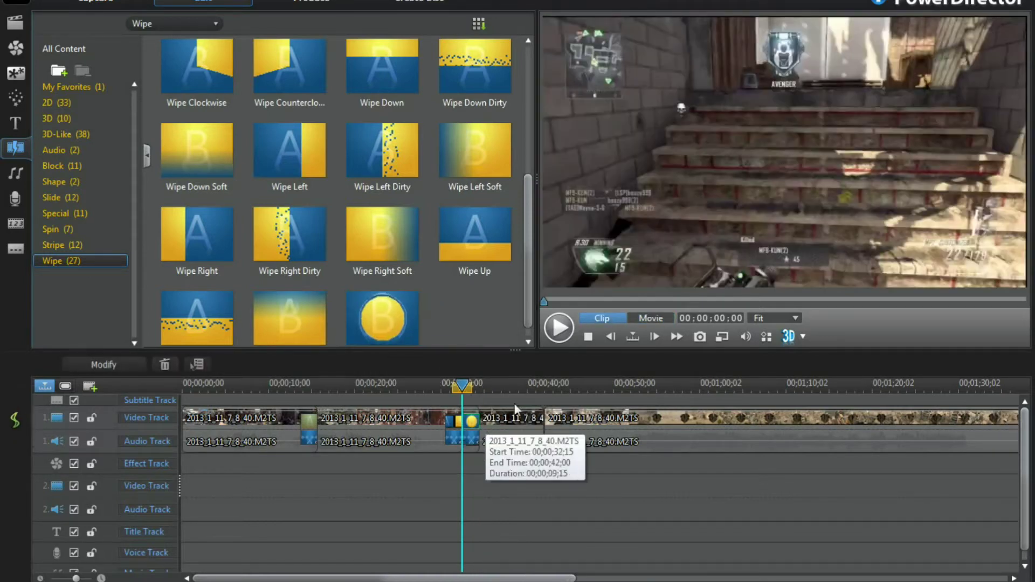
left_click(559, 327)
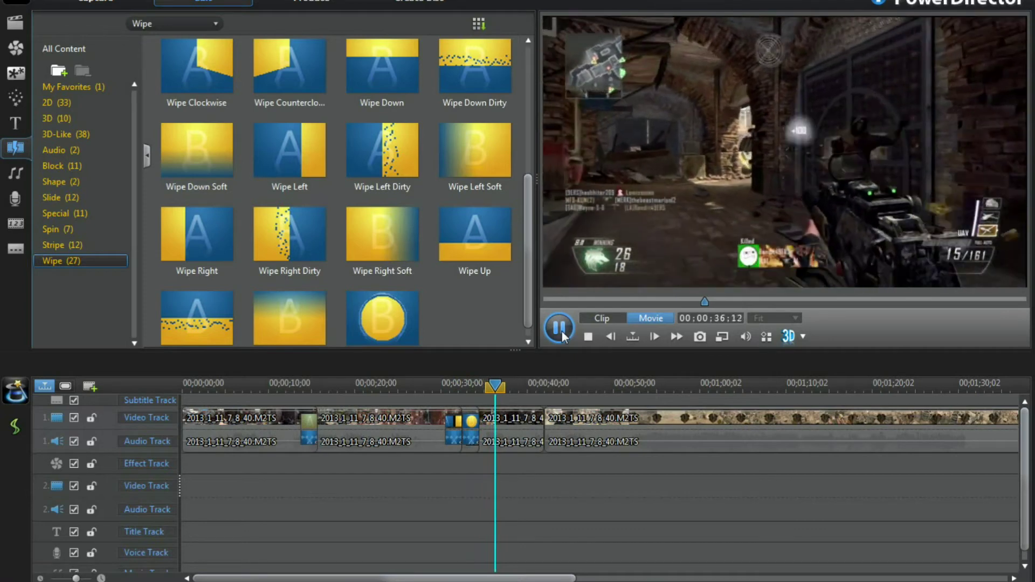
left_click(559, 327)
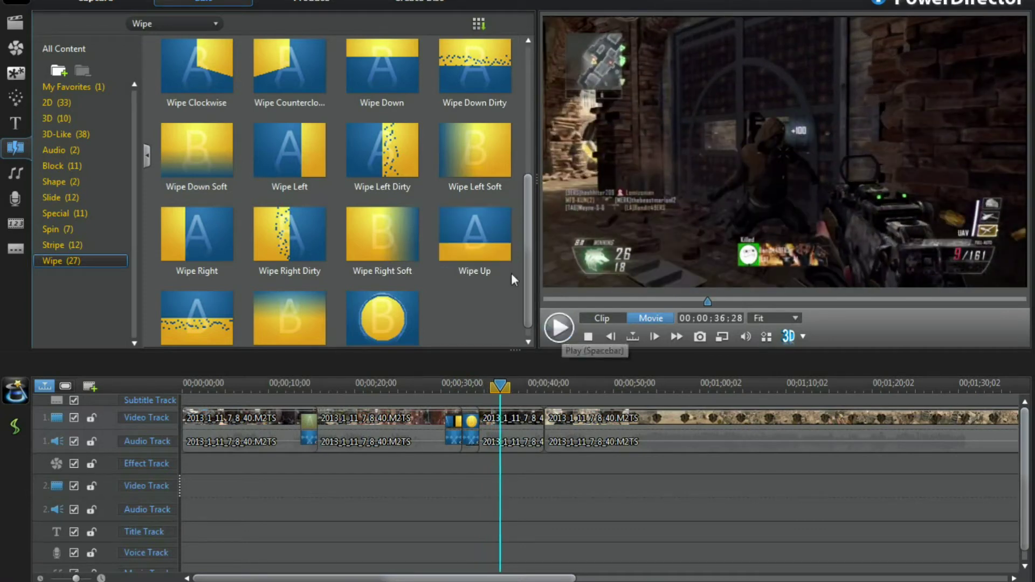
left_click(53, 119)
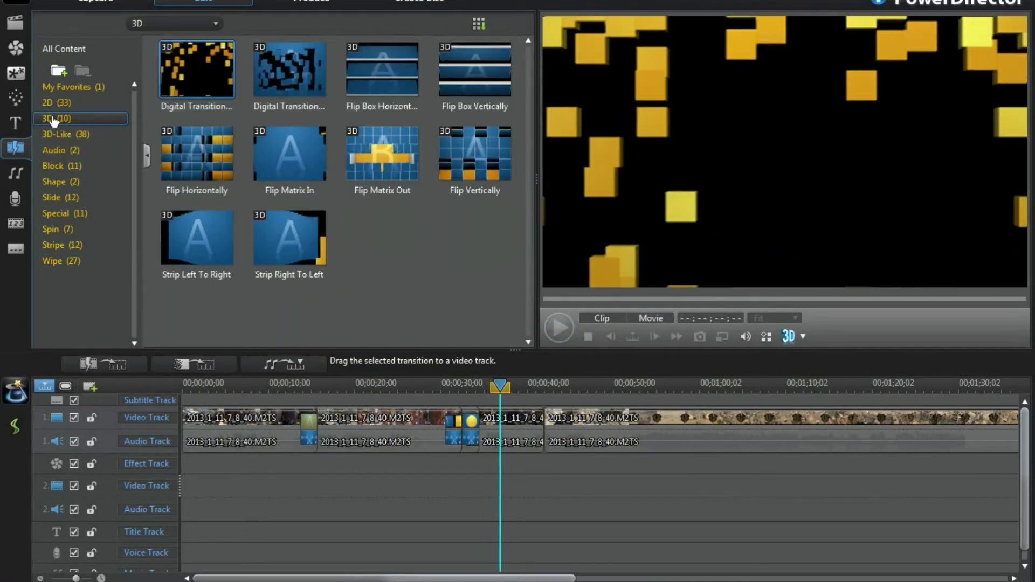
Browse the 2D transitions, then bring up the PiP Objects library
left_click(54, 103)
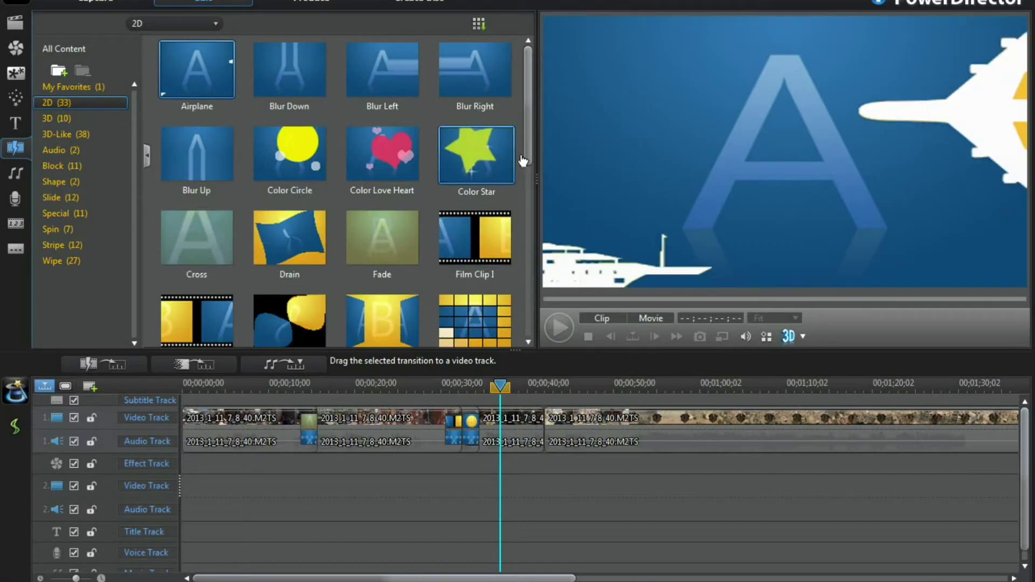
scroll(454, 242, "down", 2)
mouse_move(383, 172)
left_mouse_down()
mouse_move(529, 370)
mouse_move(540, 420)
left_mouse_up()
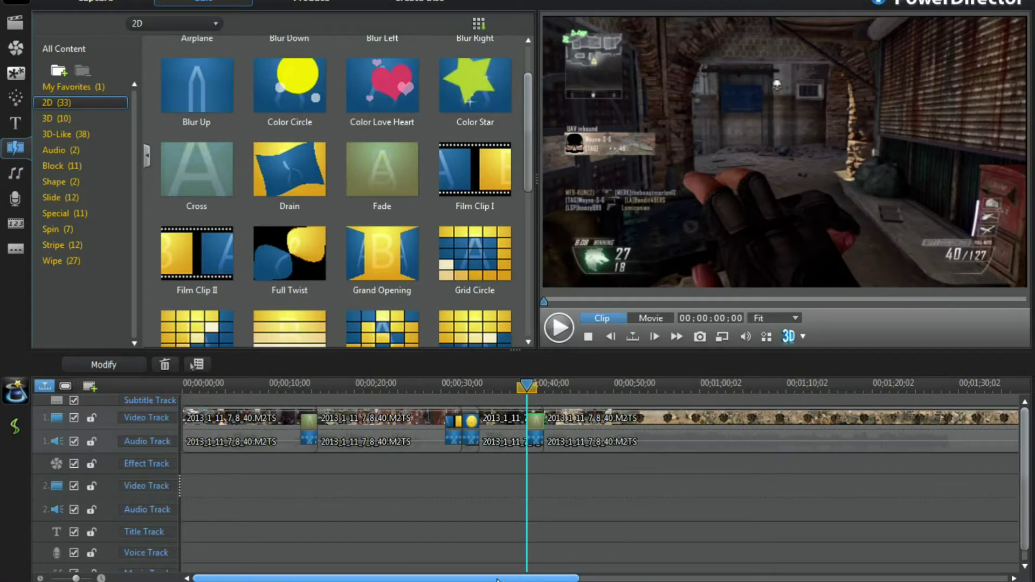
left_click(27, 69)
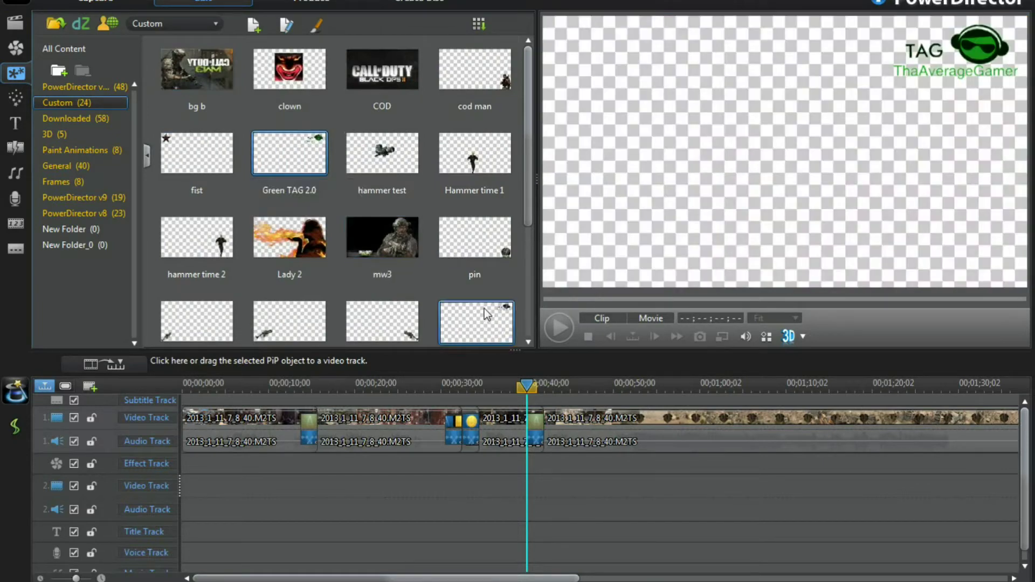
mouse_move(291, 154)
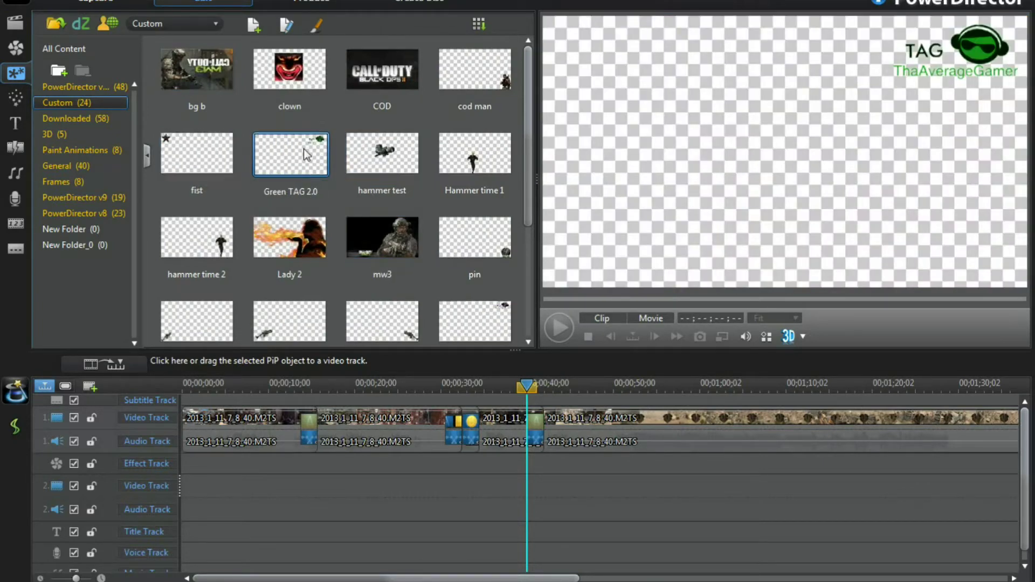
Put Green TAG 2.0 on video track 2, stretch it to the montage's end, then select the last clip
left_click_drag(312, 151, 225, 471)
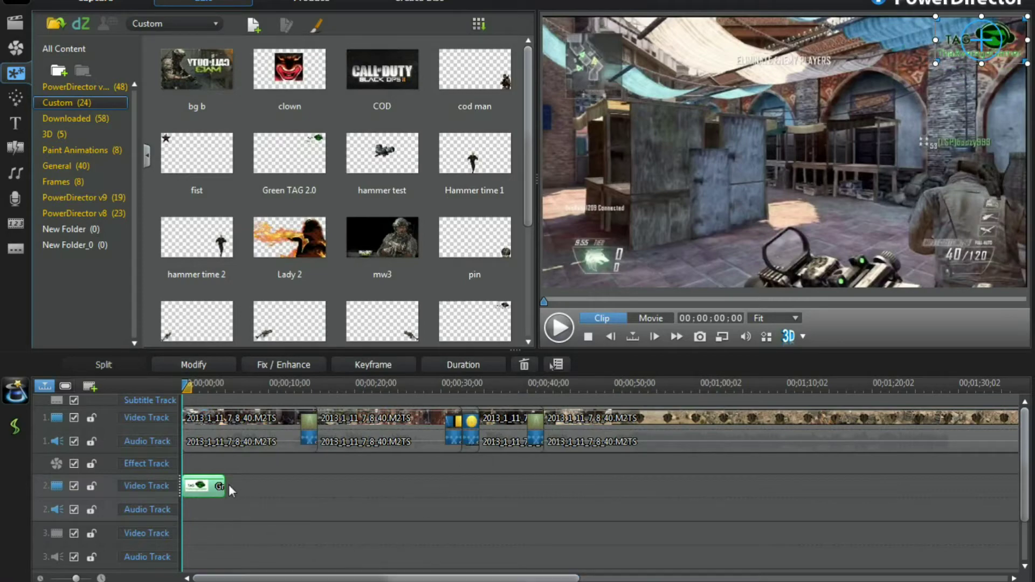
left_click_drag(222, 487, 905, 490)
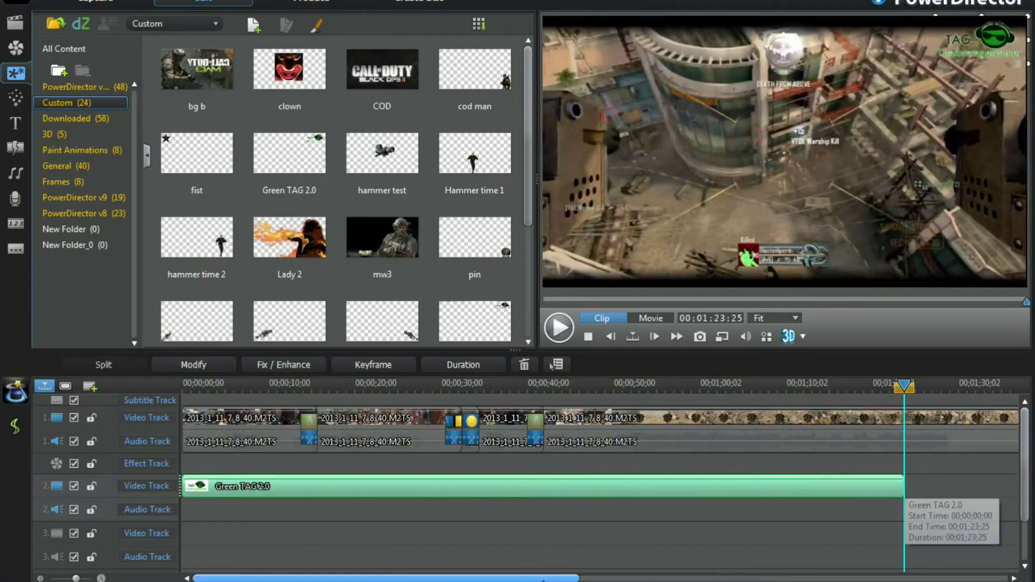
mouse_move(905, 487)
left_mouse_down()
mouse_move(688, 484)
mouse_move(895, 492)
left_mouse_up()
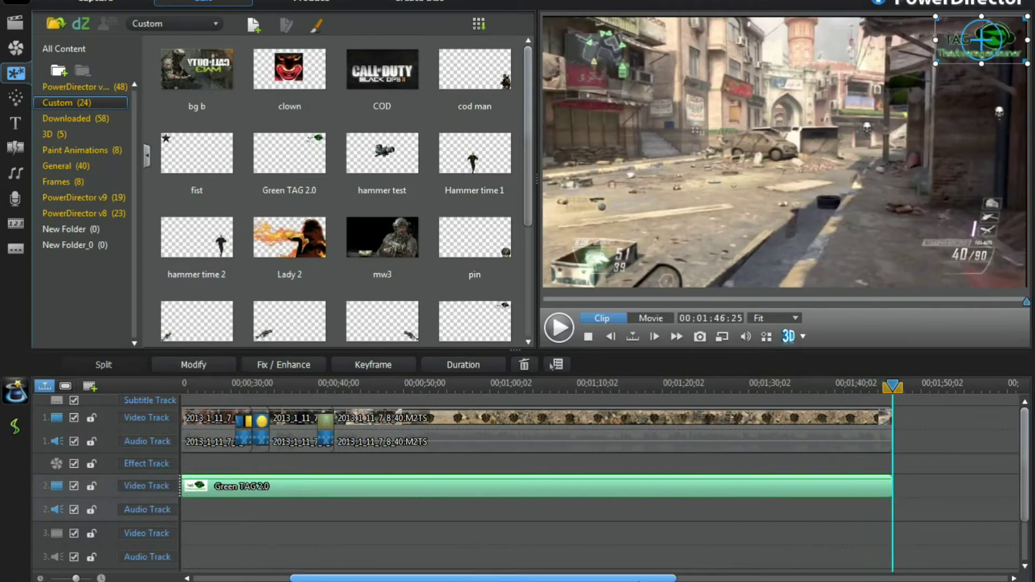
scroll(553, 534, "up", 2)
left_click(530, 432)
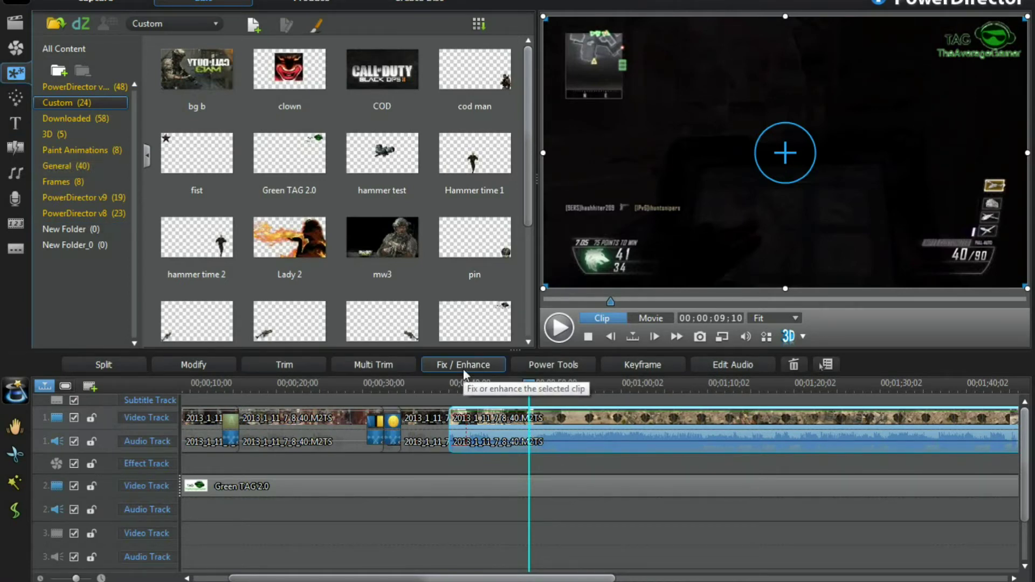
Turn on Video Speed in Power Tools and set the last clip to 2.20x
left_click(526, 365)
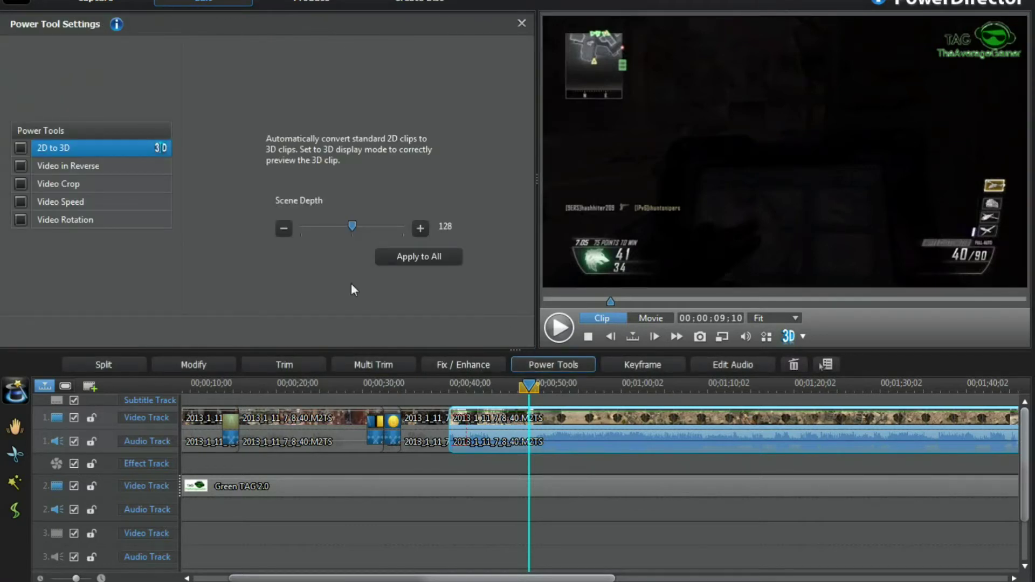
left_click(21, 203)
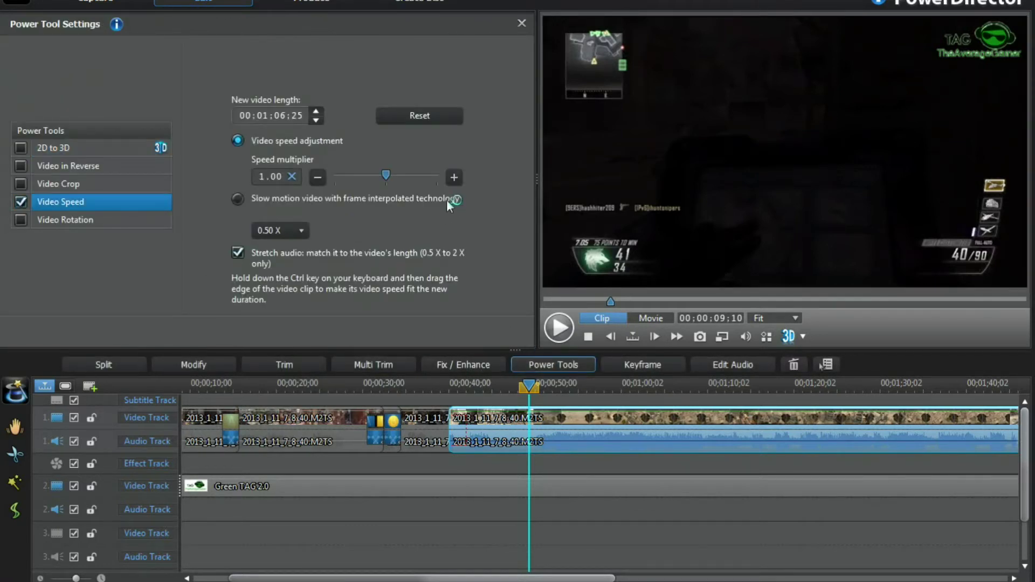
left_click(452, 181)
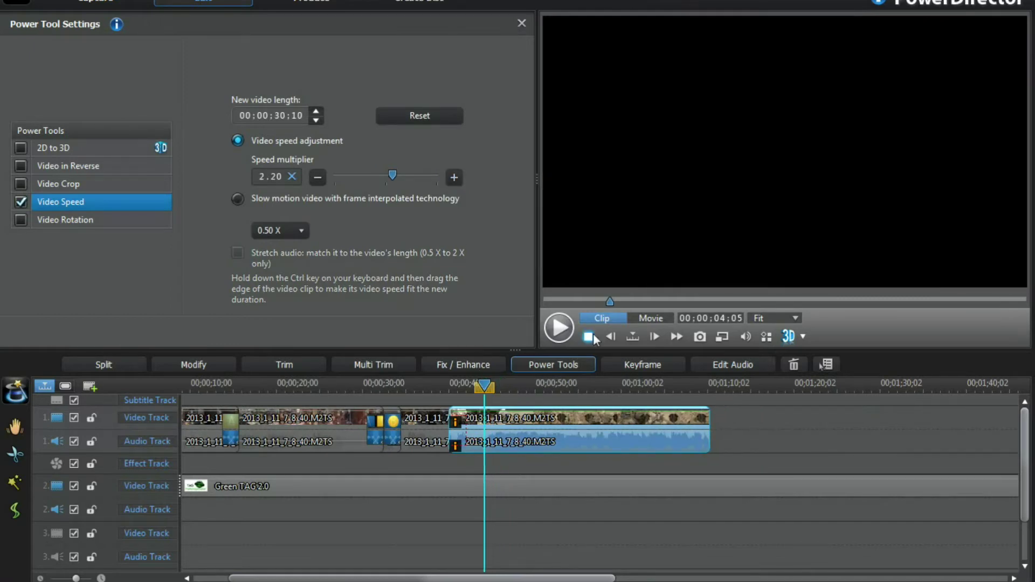
Preview the sped-up clip, stop it, and switch back to whole-movie preview
left_click(559, 327)
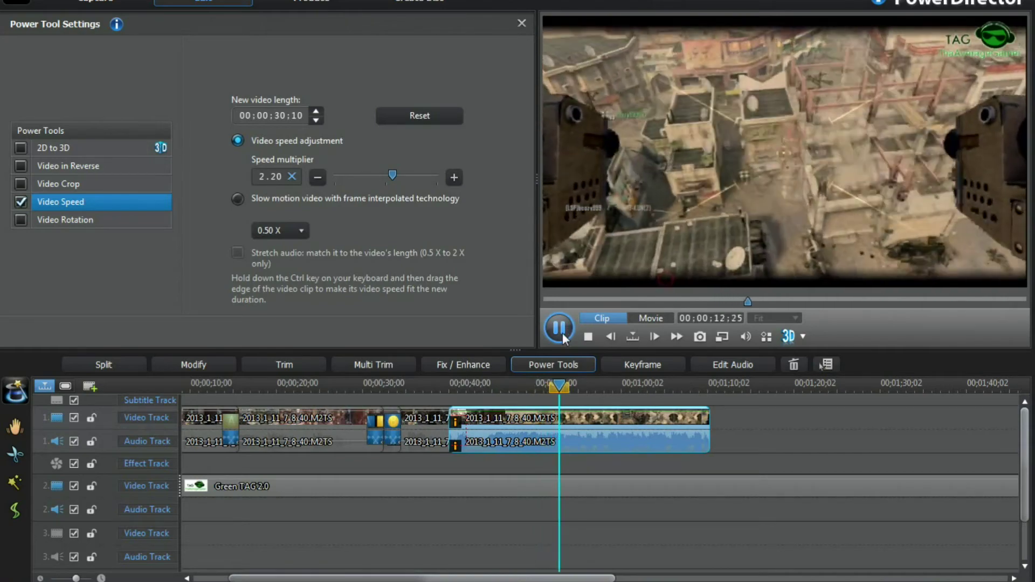
left_click(562, 333)
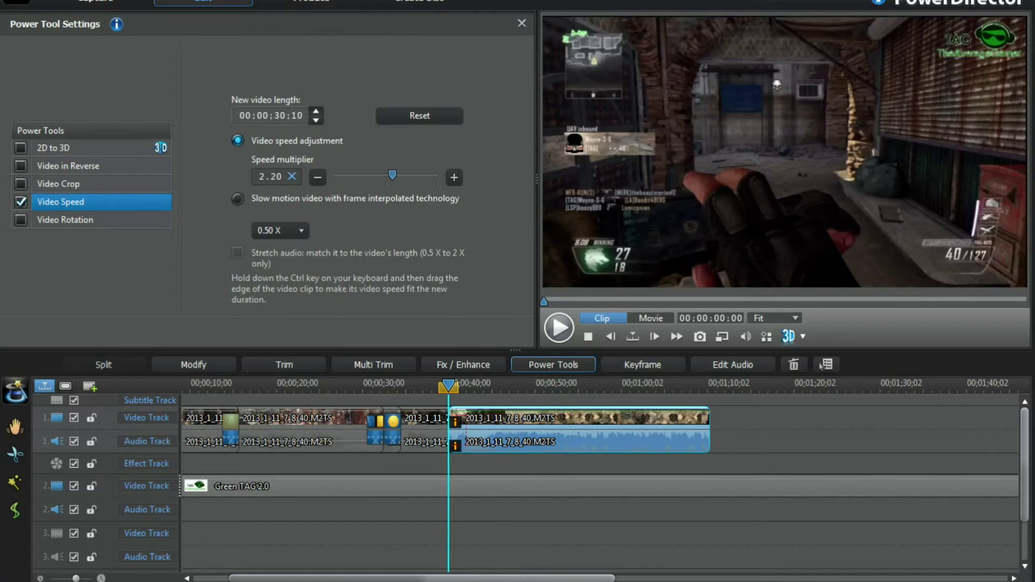
left_click(590, 339)
left_click(643, 322)
left_click(588, 336)
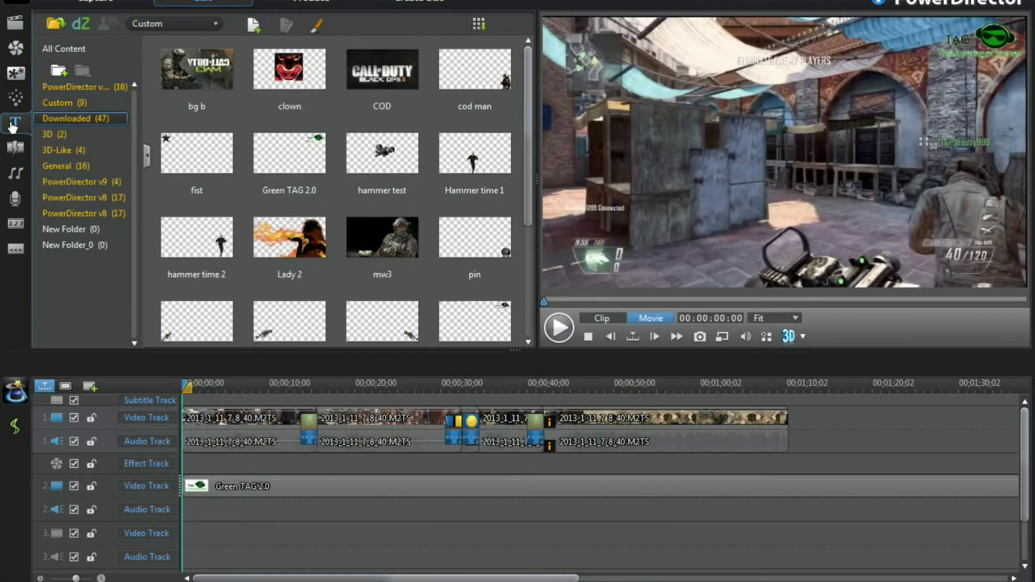
Preview the SPIKE ZOLO title template and place it at the start of video track 3
left_click(14, 123)
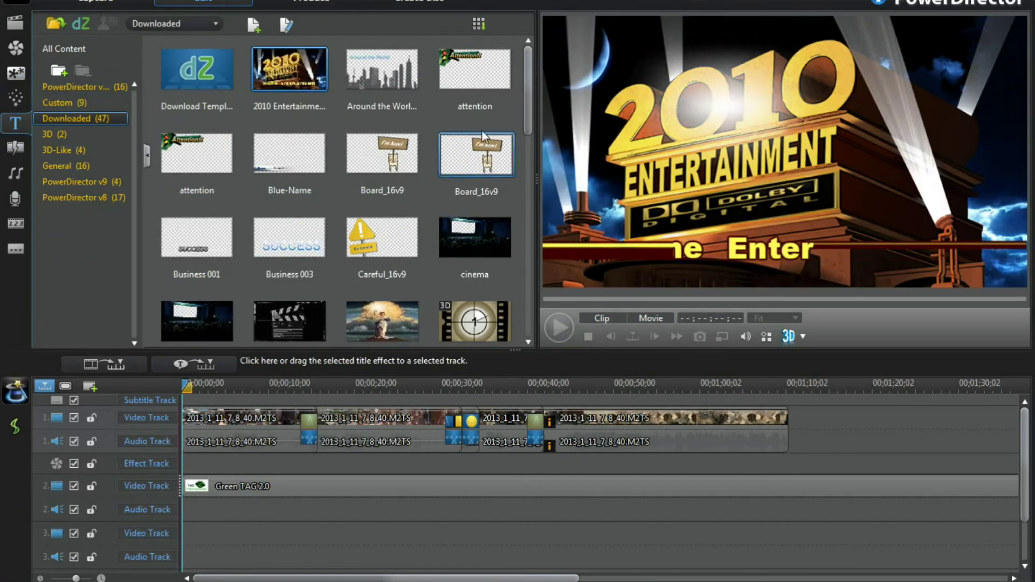
left_click_drag(530, 114, 522, 276)
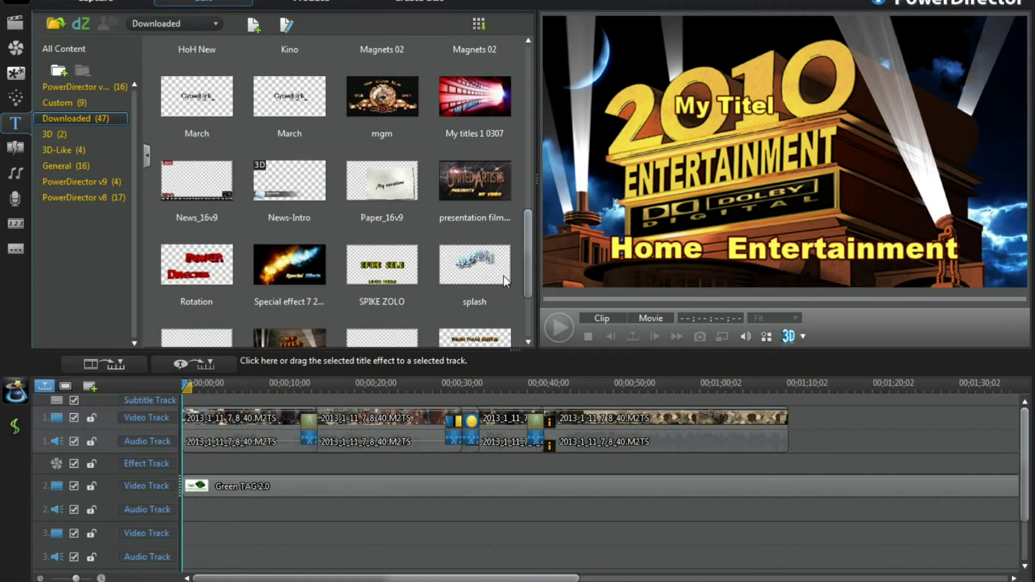
left_click(389, 277)
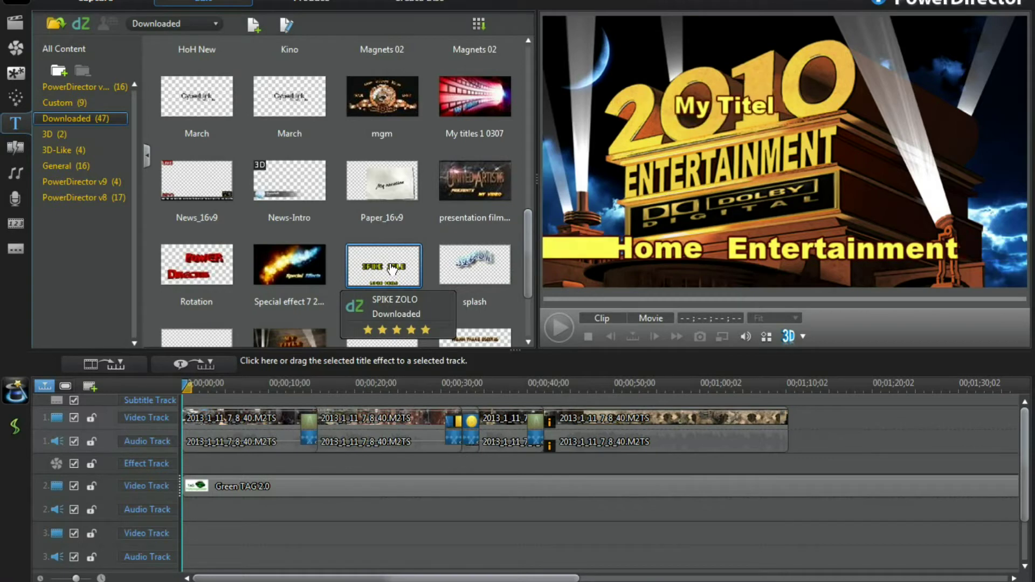
left_click_drag(347, 377, 240, 495)
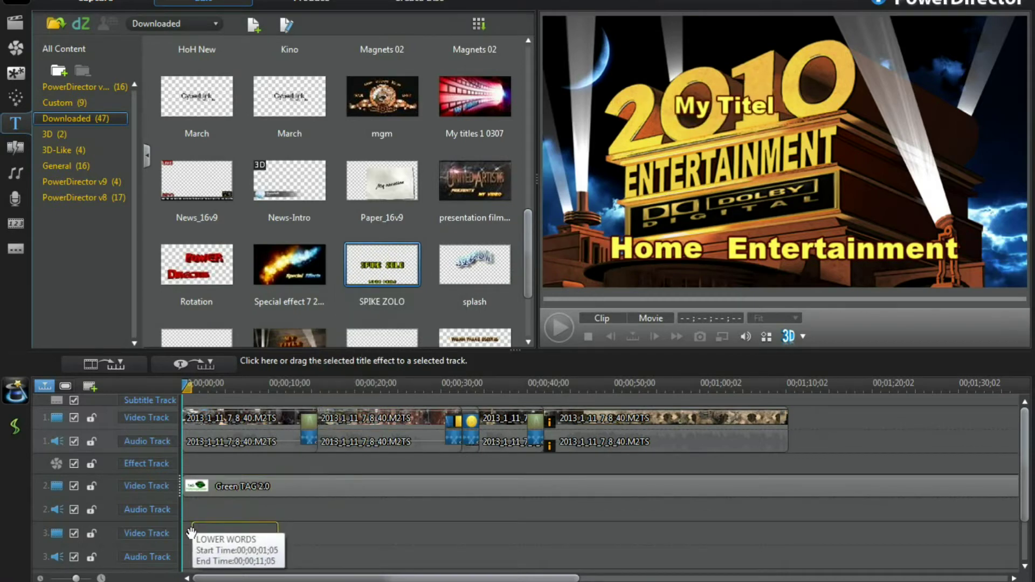
left_click_drag(184, 539, 185, 540)
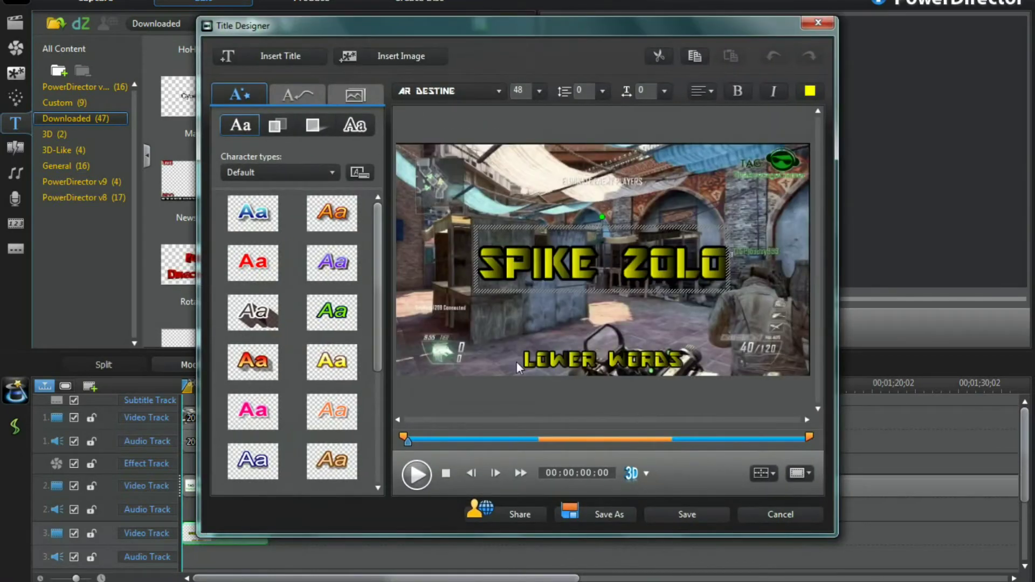
Delete the LOWER WORDS line and replace SPIKE ZOLO with How'd He Do That
left_click(523, 361)
key("Delete")
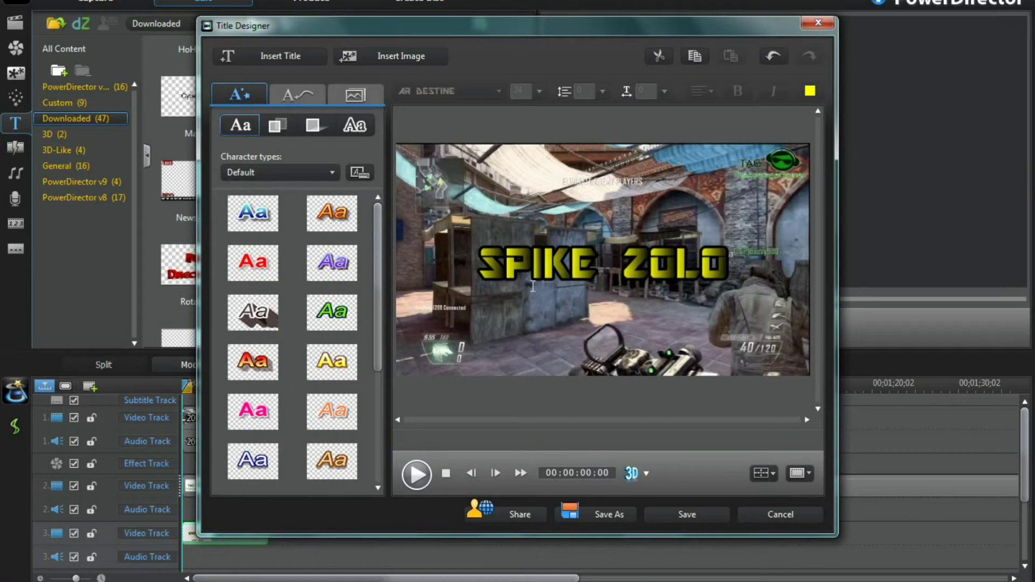
left_click_drag(488, 263, 727, 263)
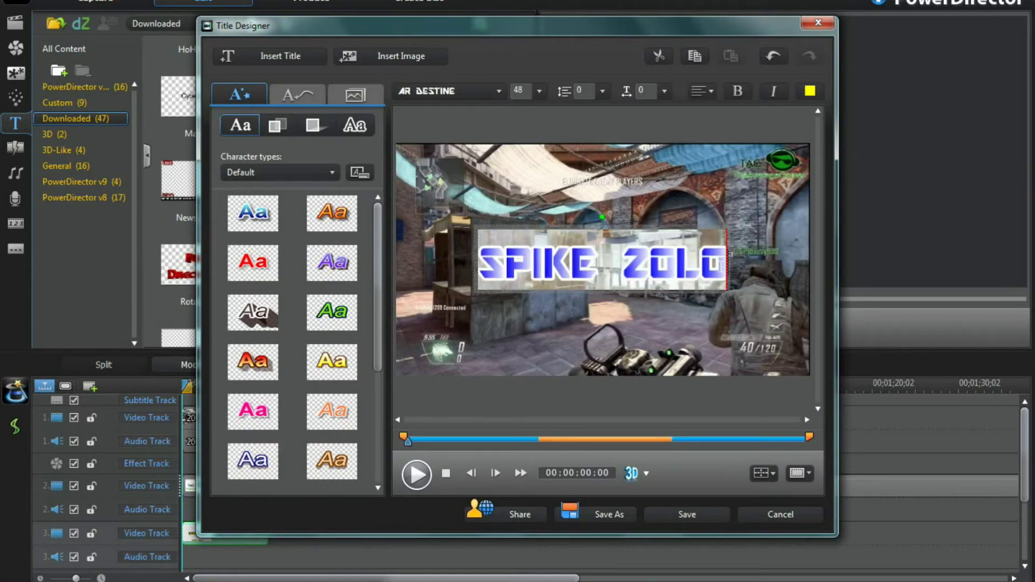
type("H")
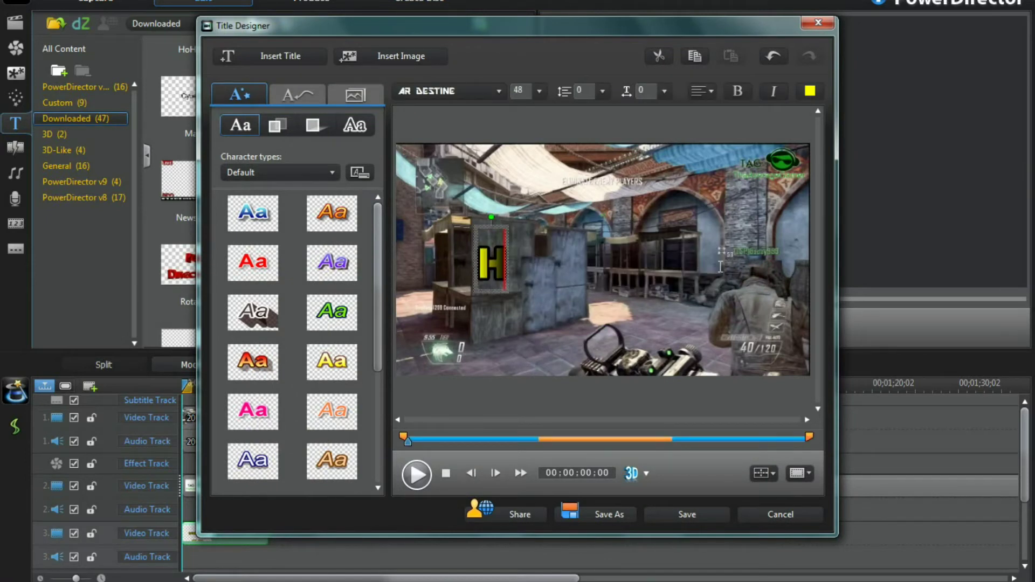
type("ow'd")
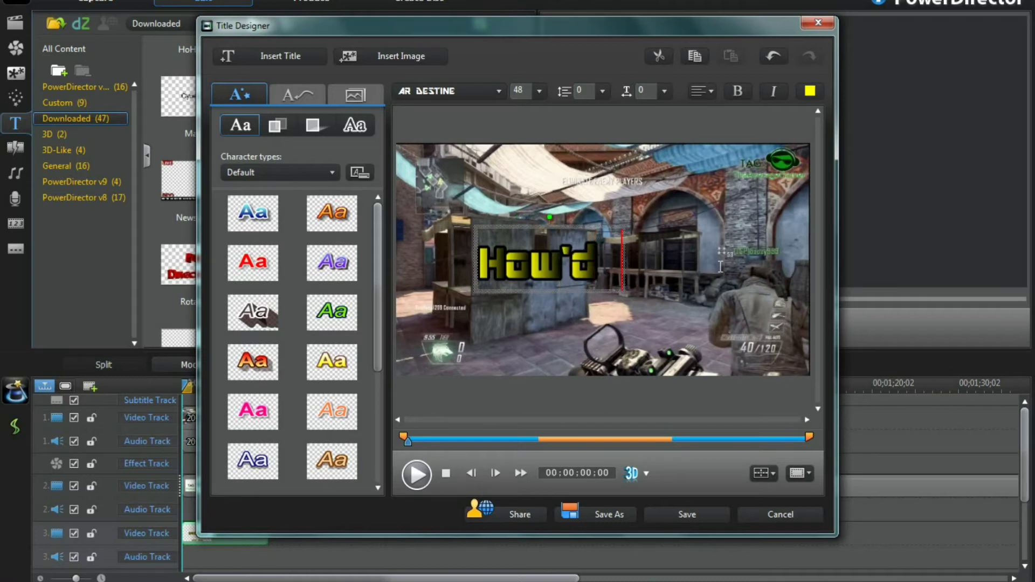
type(" He")
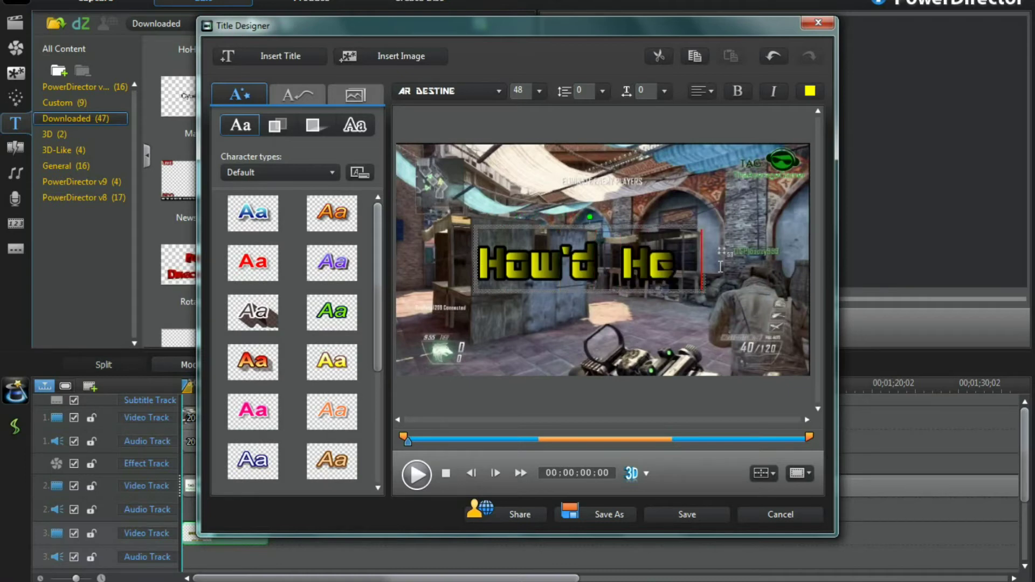
type(" Do T")
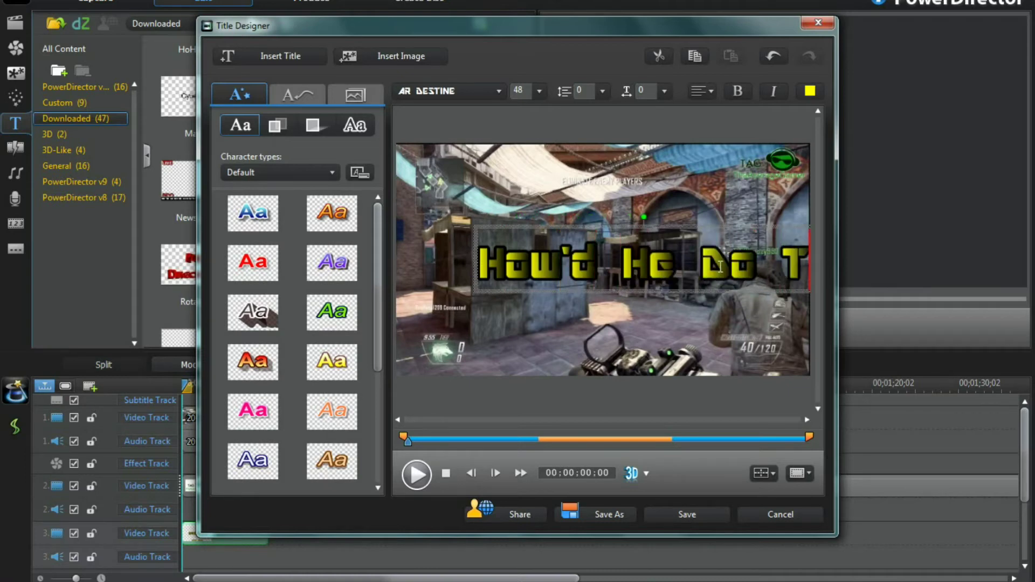
type("hat")
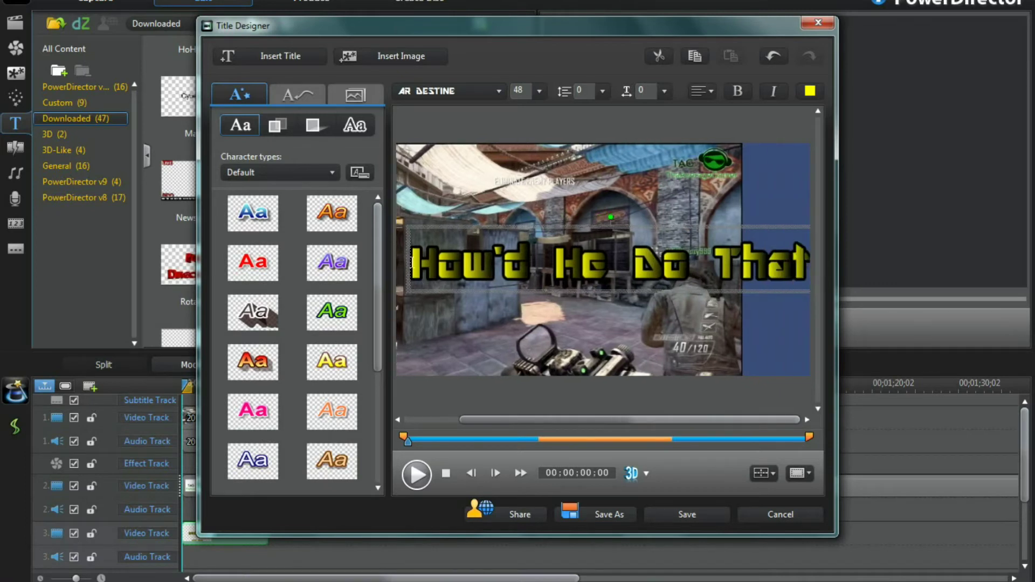
Set the whole How'd He Do That text to font size 26
key("shift+Right")
key("shift+Right")
key("shift+Right")
key("shift+Right")
key("shift+Right")
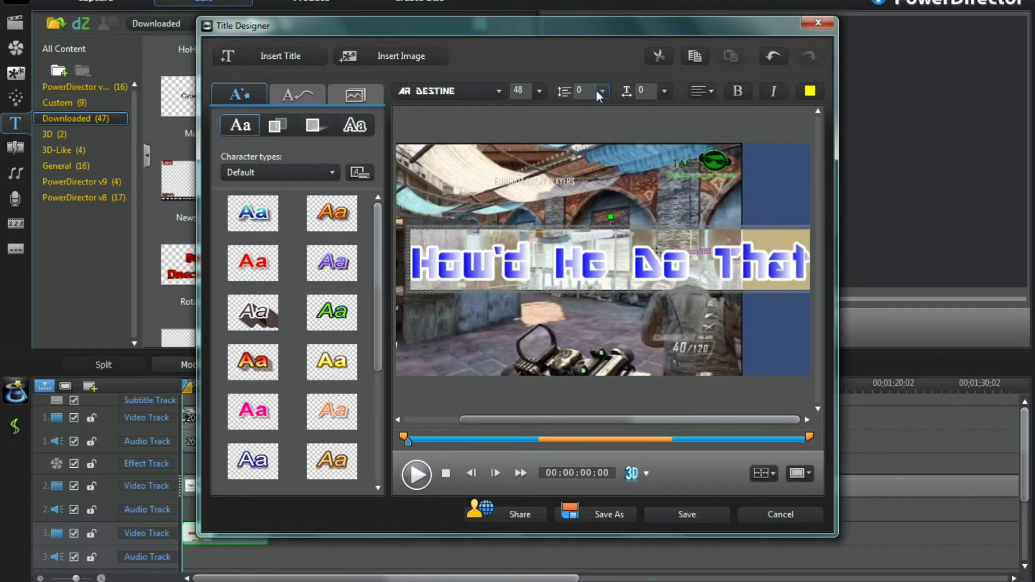
left_click(543, 92)
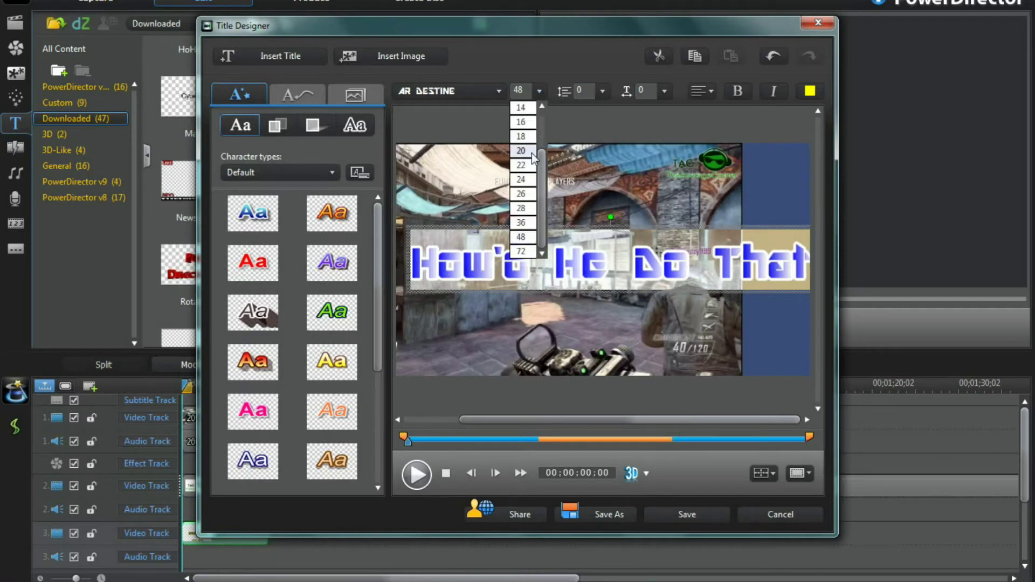
left_click(531, 152)
left_click(541, 90)
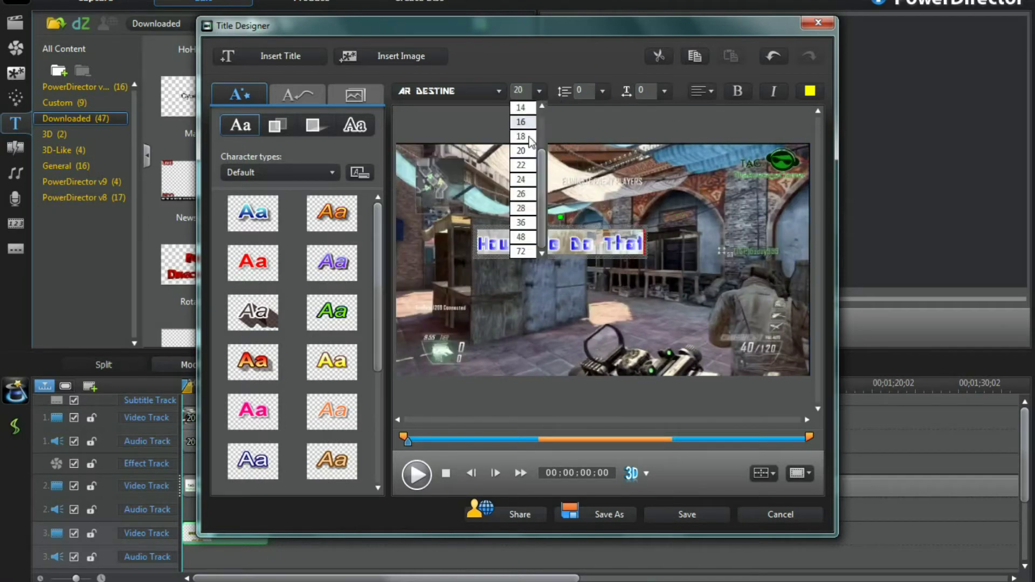
left_click(529, 195)
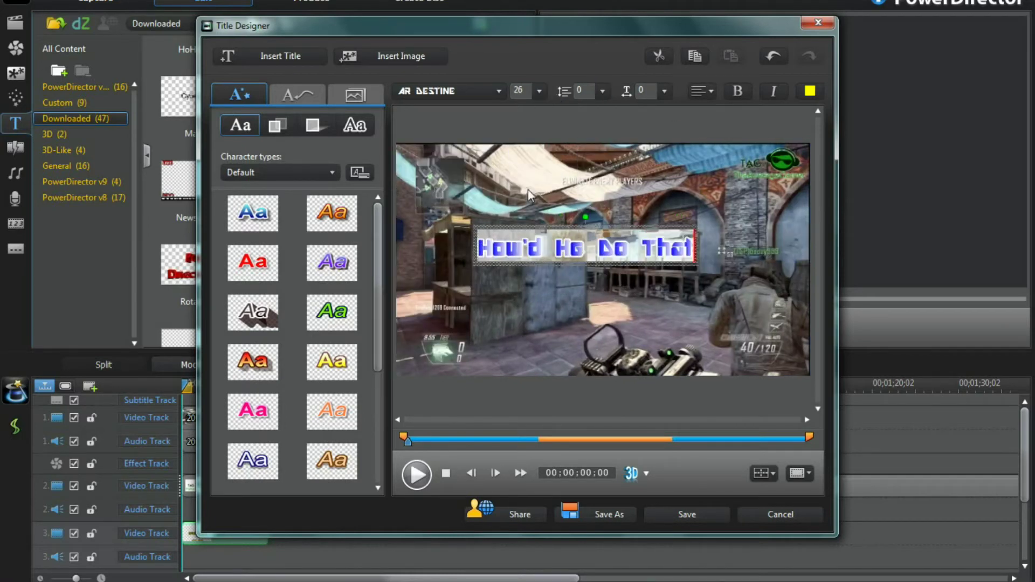
left_click(498, 92)
left_click_drag(500, 140, 500, 165)
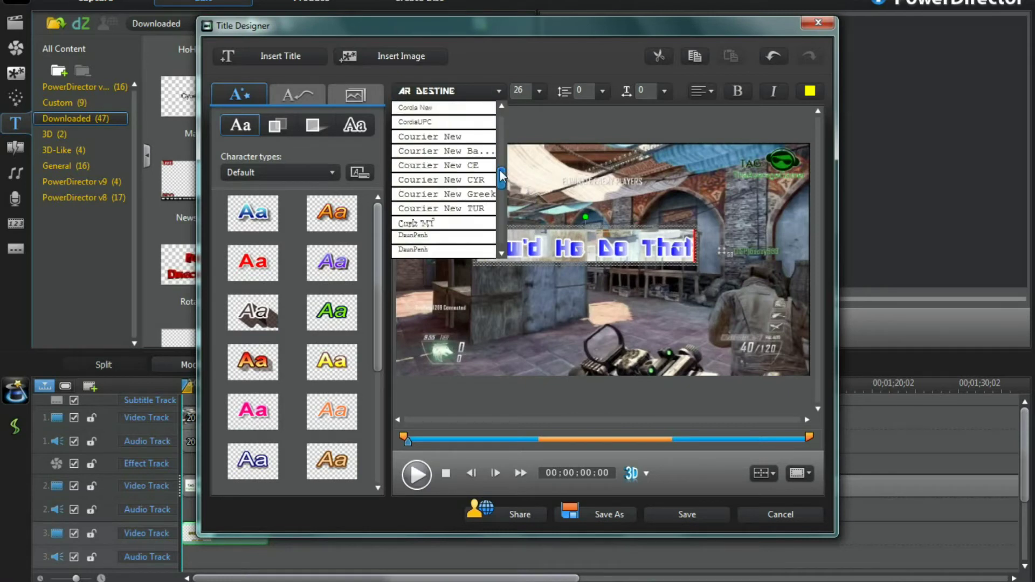
left_click_drag(500, 160, 502, 186)
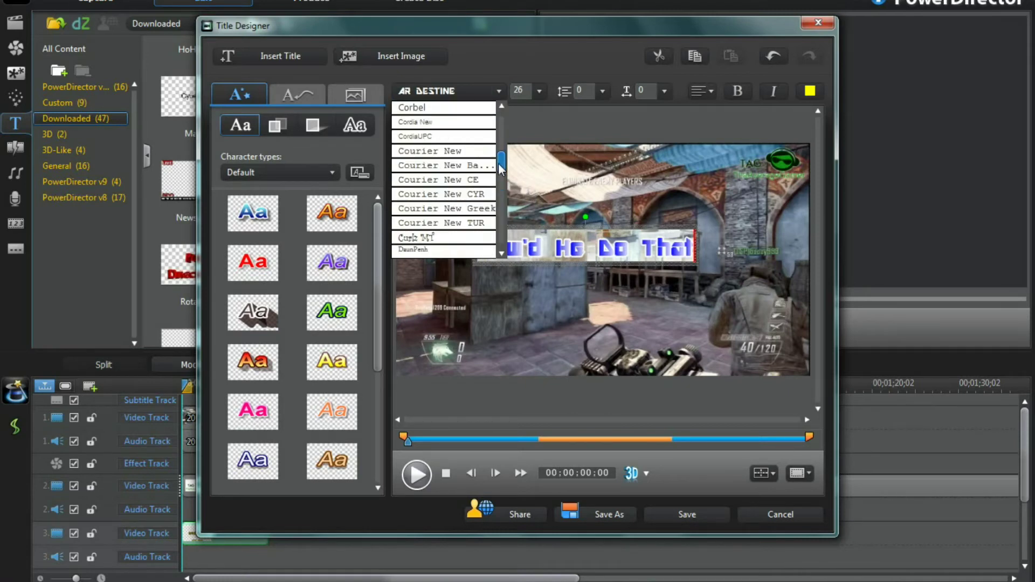
Choose JazzText from the title's font list
left_click(502, 254)
left_click(503, 254)
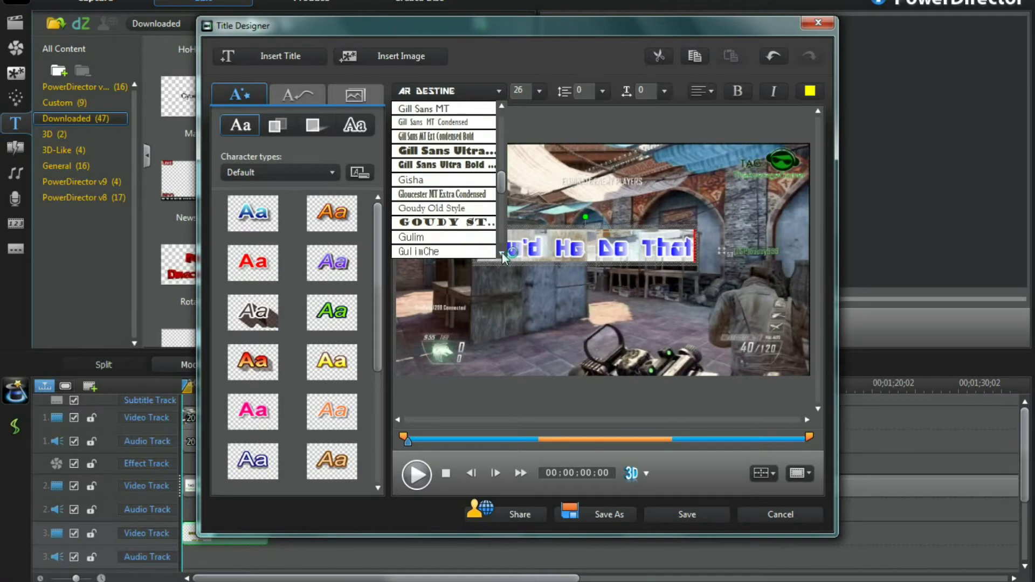
left_click(502, 254)
left_click(503, 254)
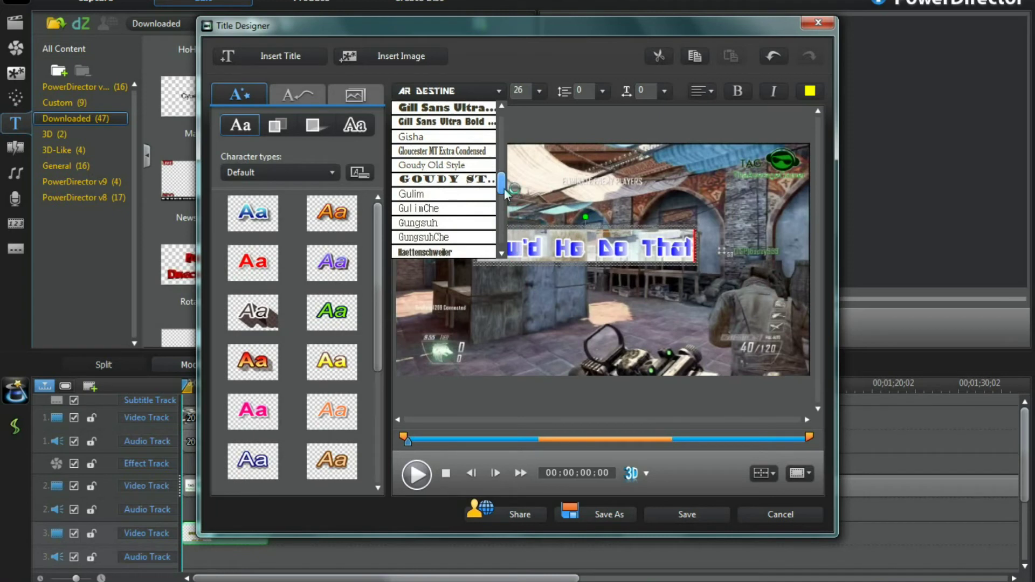
left_click_drag(503, 186, 505, 191)
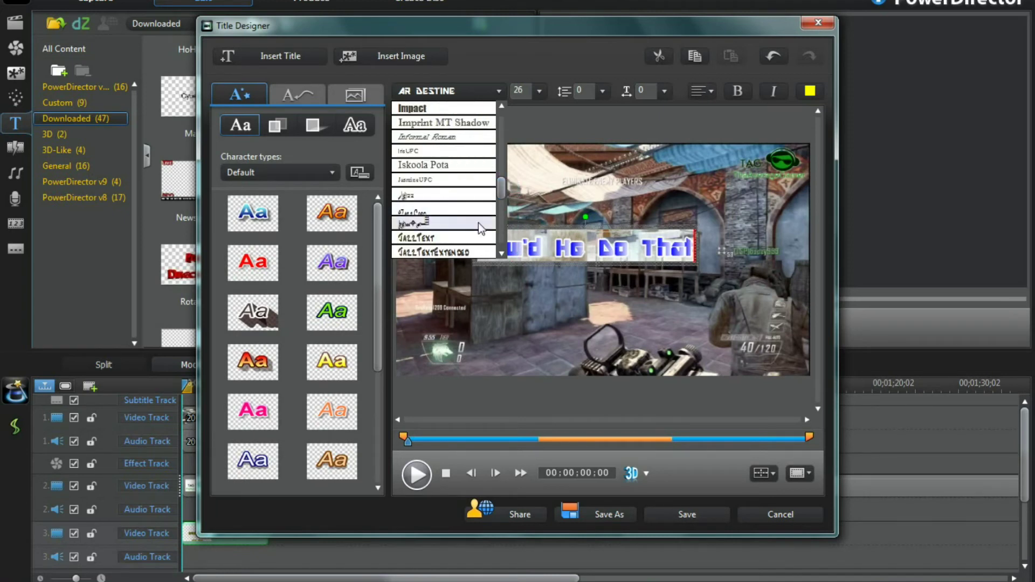
left_click(472, 237)
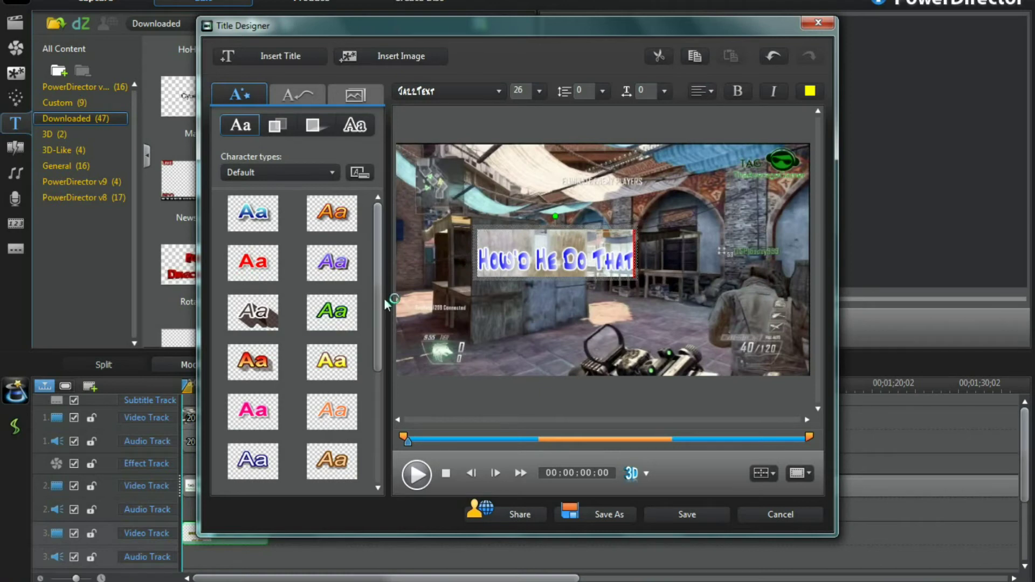
scroll(387, 348, "down", 2)
scroll(387, 362, "down", 1)
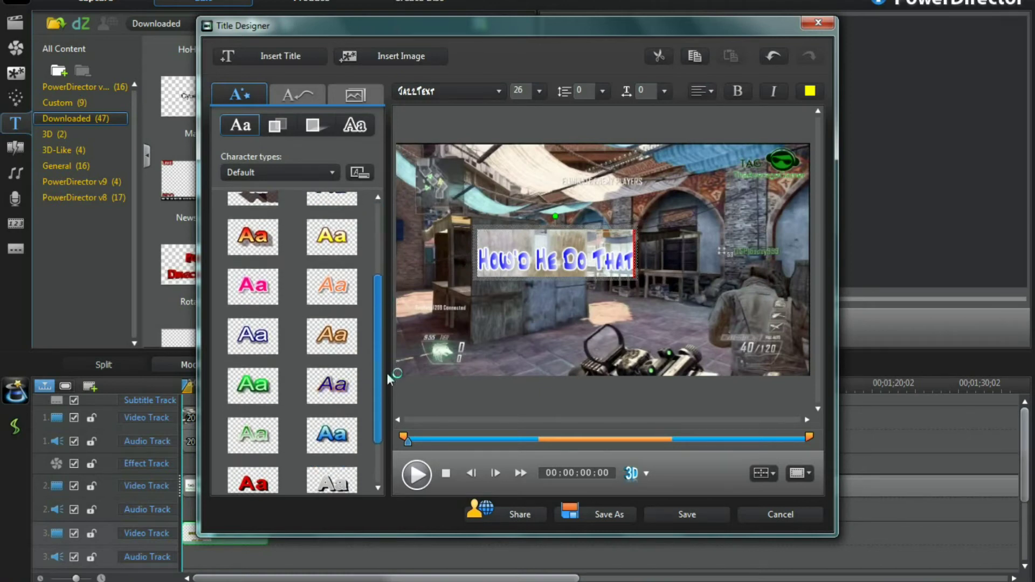
Apply the green character style preset to the title
left_click(267, 360)
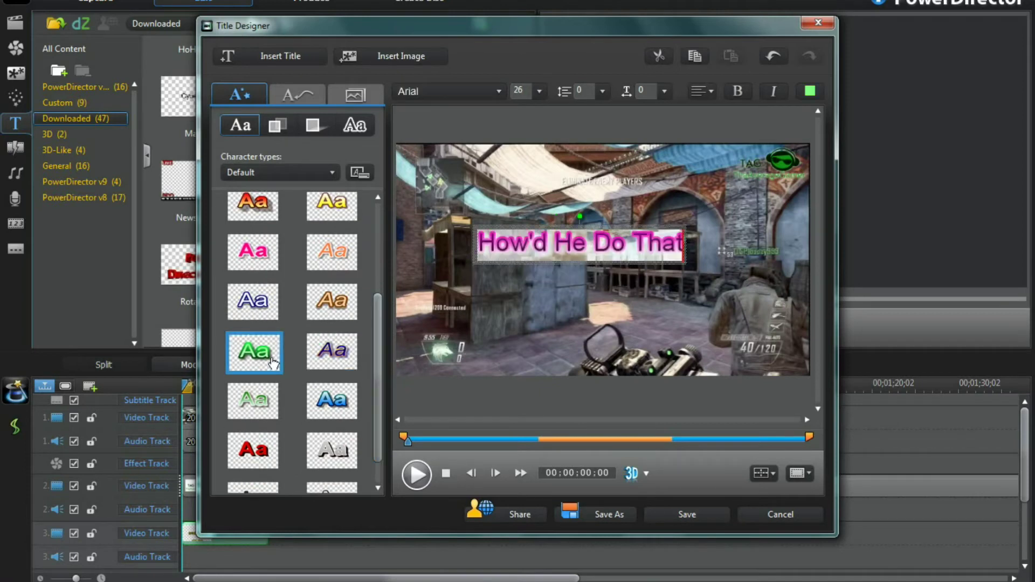
left_click(499, 94)
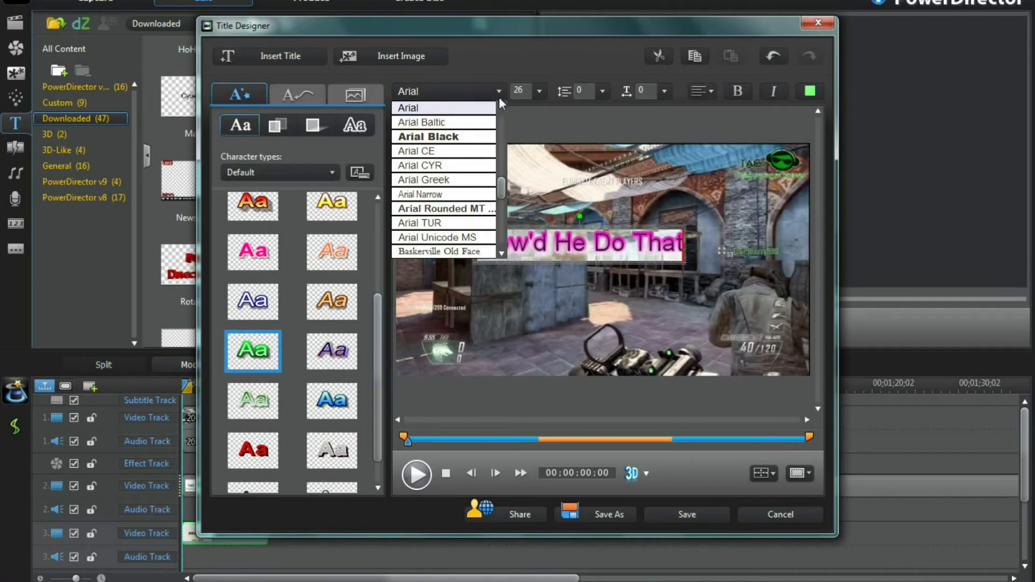
left_click(500, 199)
scroll(500, 198, "down", 3)
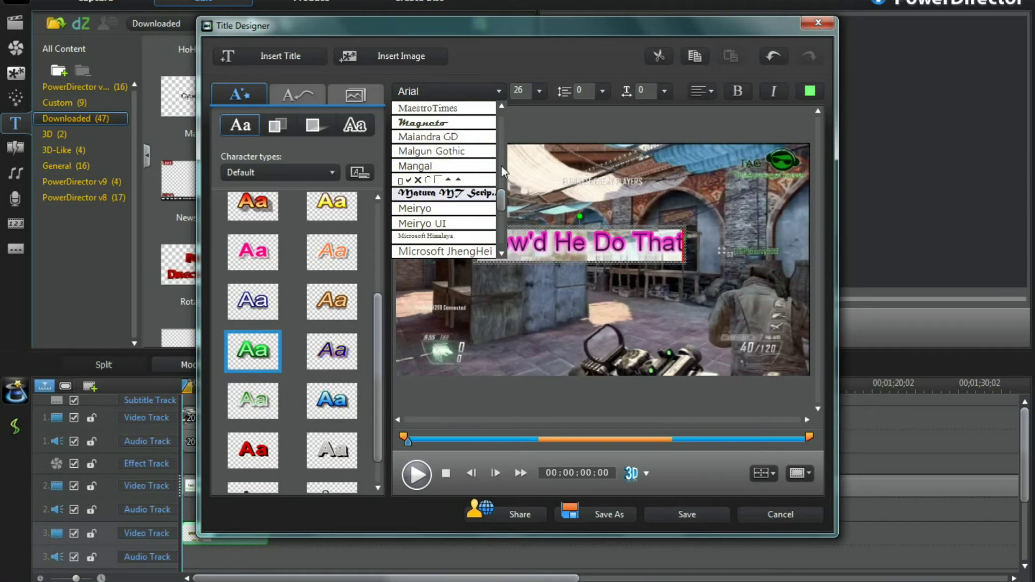
Switch the green title's font back to JazzText
left_click(501, 109)
left_click(500, 110)
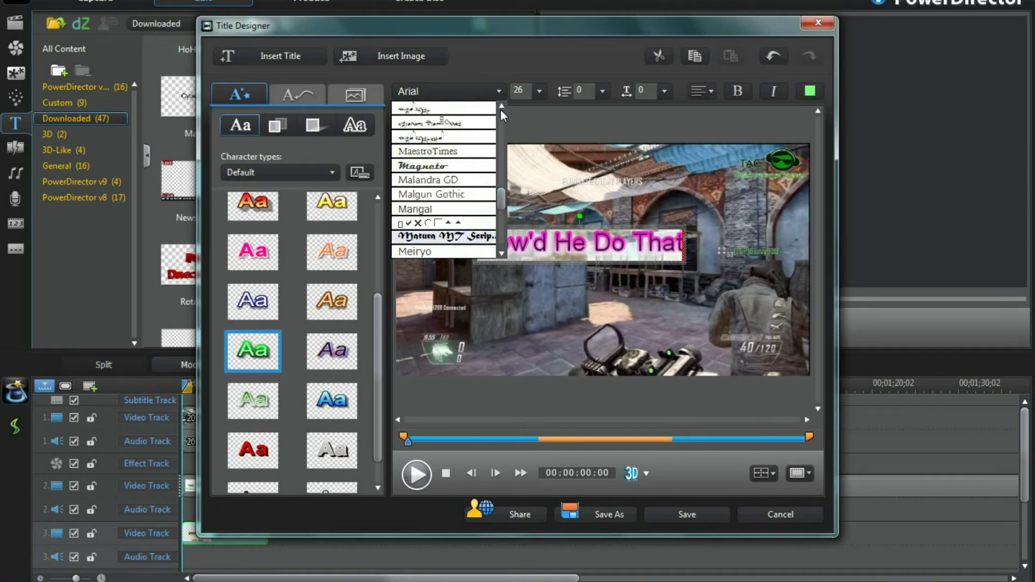
left_click(500, 109)
left_click(501, 106)
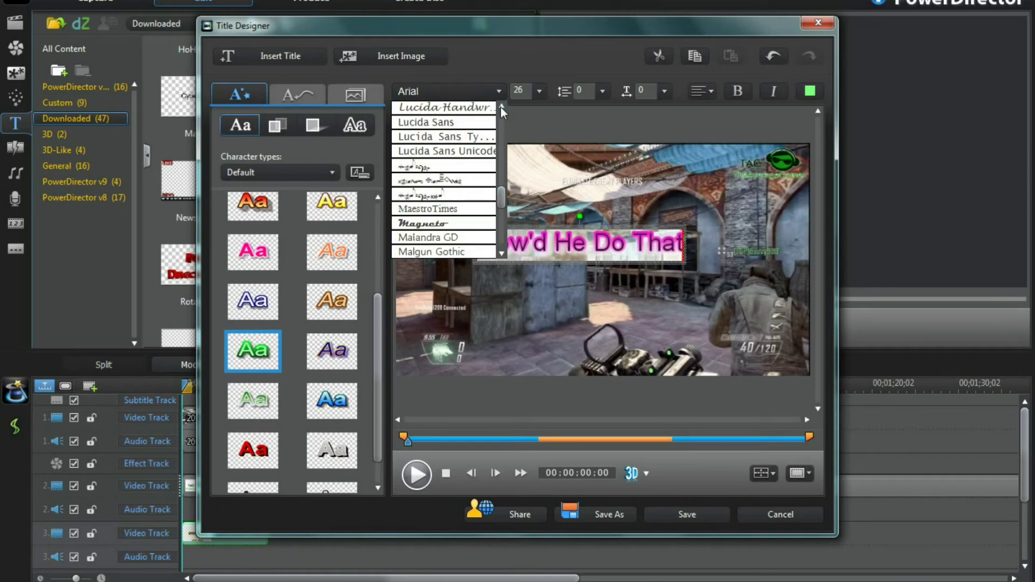
left_click(501, 106)
left_click_drag(501, 197, 502, 185)
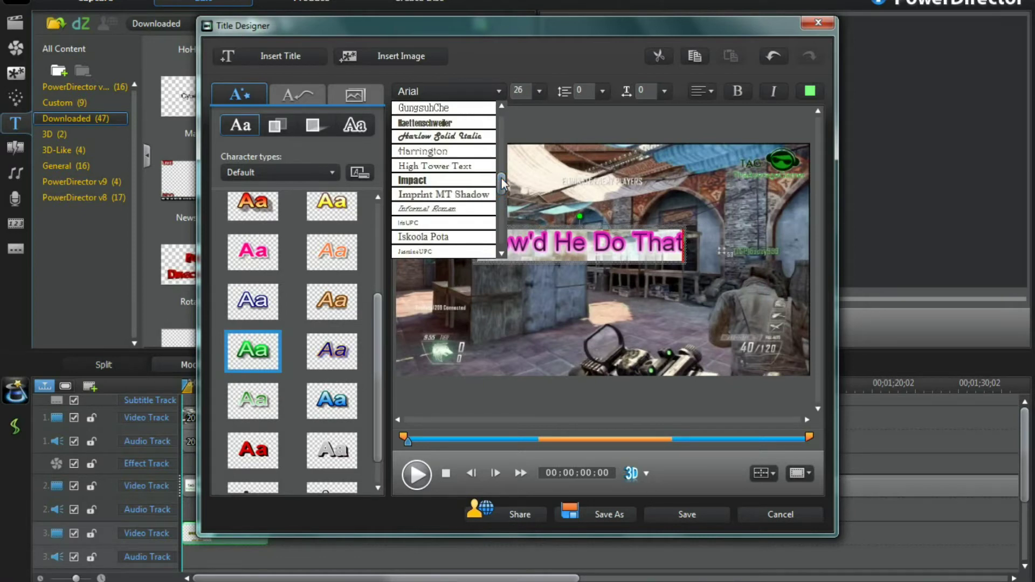
left_click(502, 251)
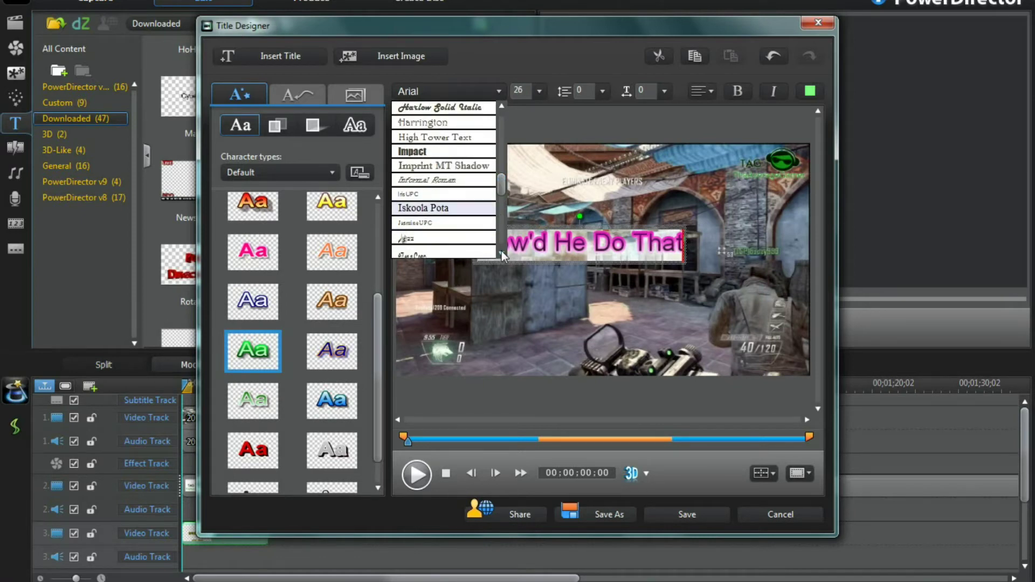
left_click(501, 253)
left_click(500, 253)
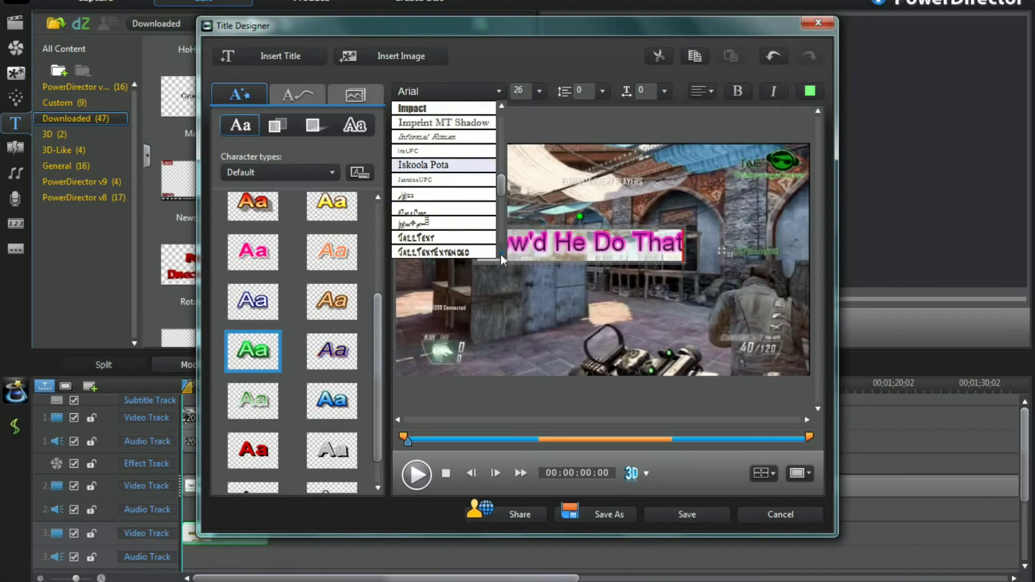
left_click(422, 228)
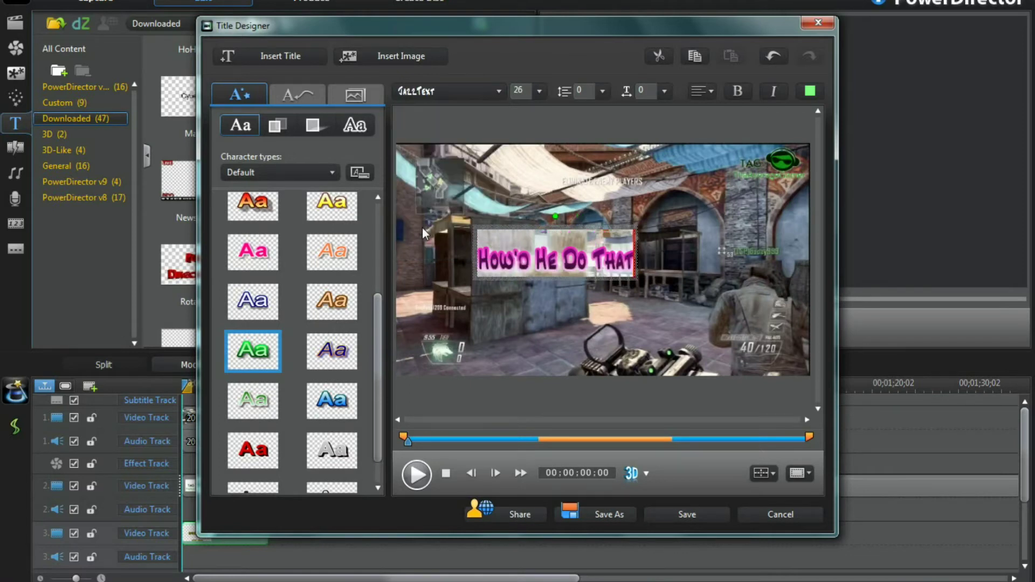
Deselect the text and move the title up near the top of the frame
left_click(576, 230)
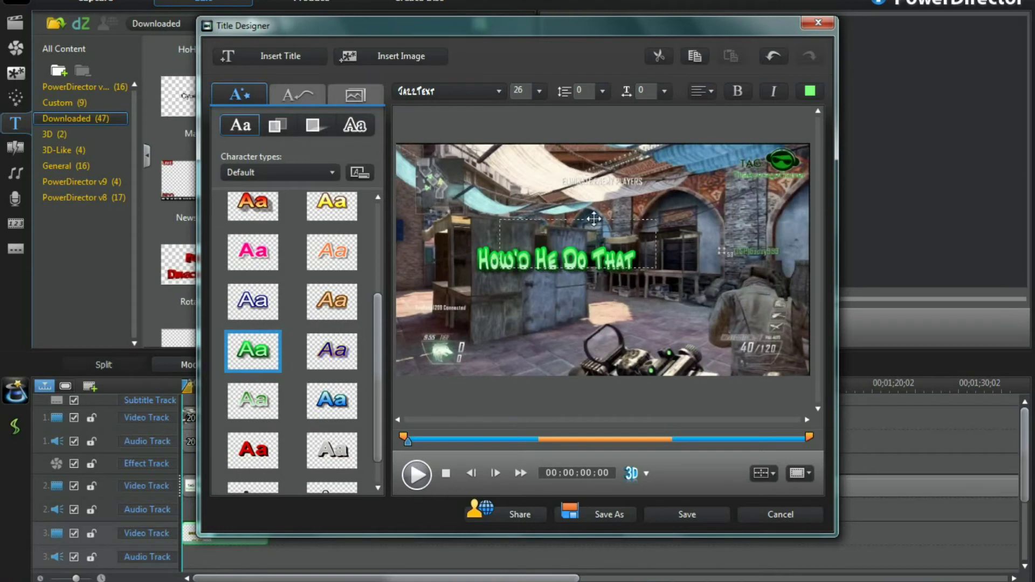
left_click(613, 155)
left_click_drag(615, 151, 597, 189)
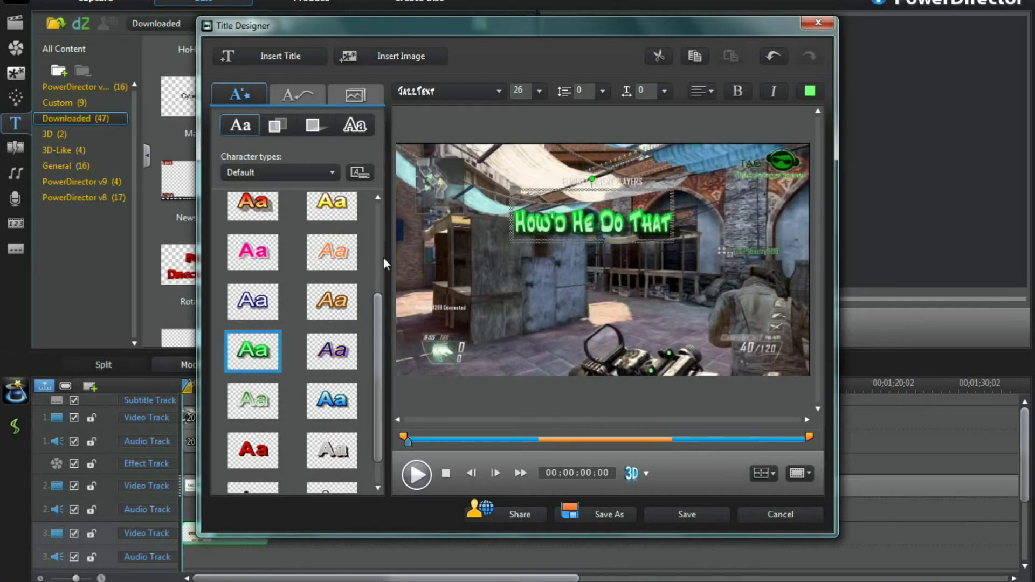
left_click(299, 98)
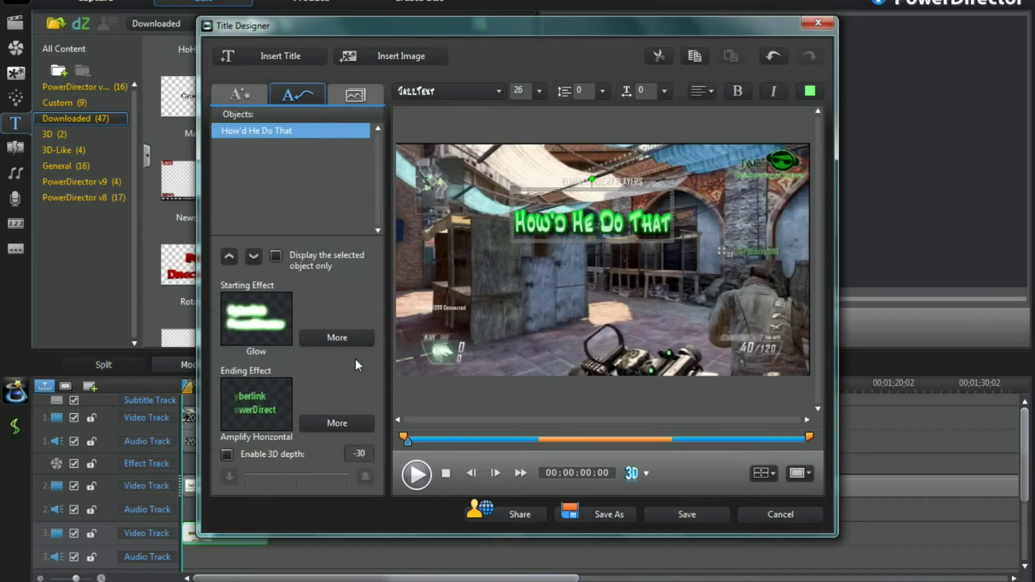
Set the starting effect to Swarm Right, replacing an initial Swirl choice
left_click(343, 344)
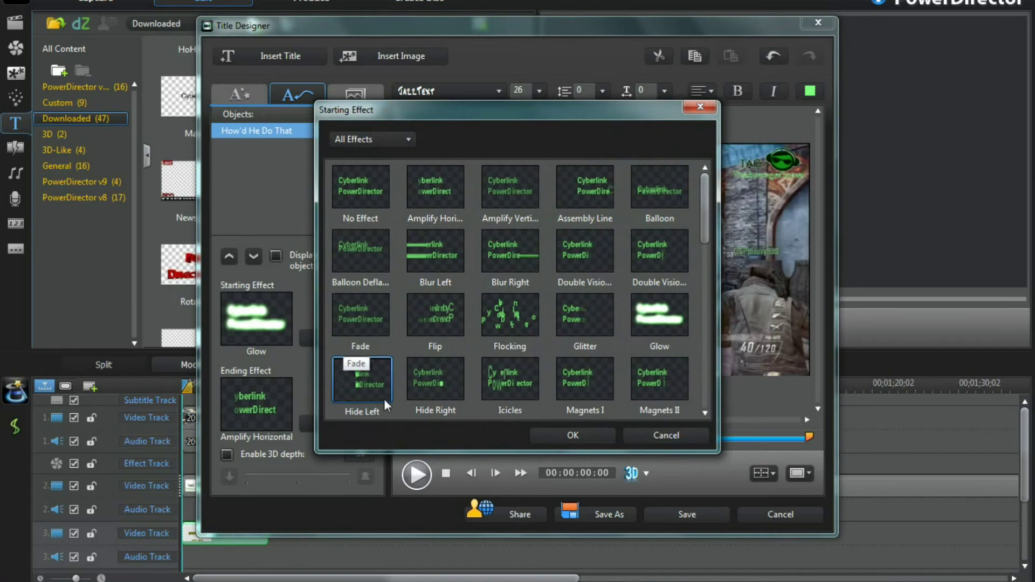
left_click_drag(709, 216, 702, 263)
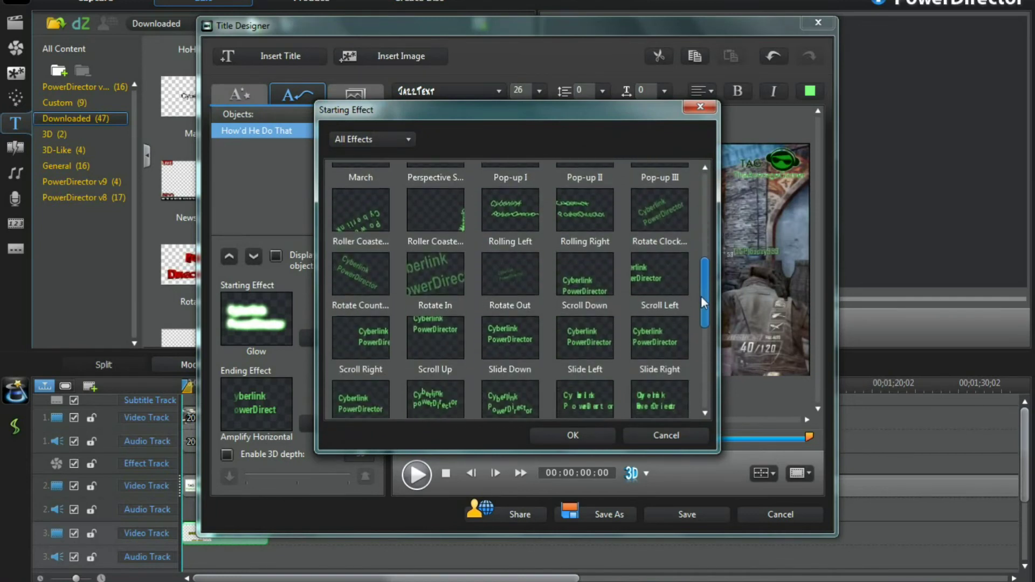
left_click_drag(702, 263, 701, 336)
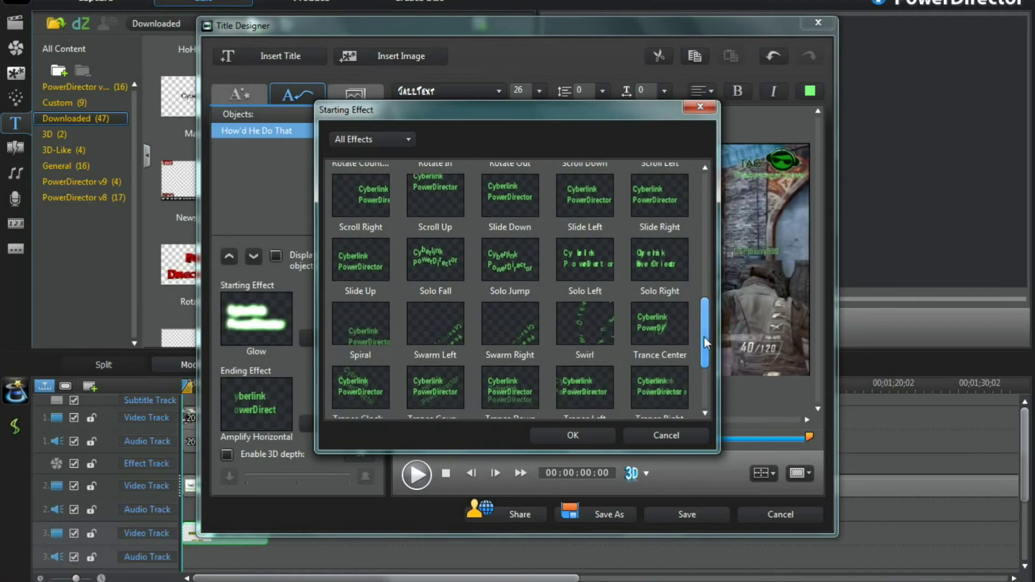
left_click(573, 435)
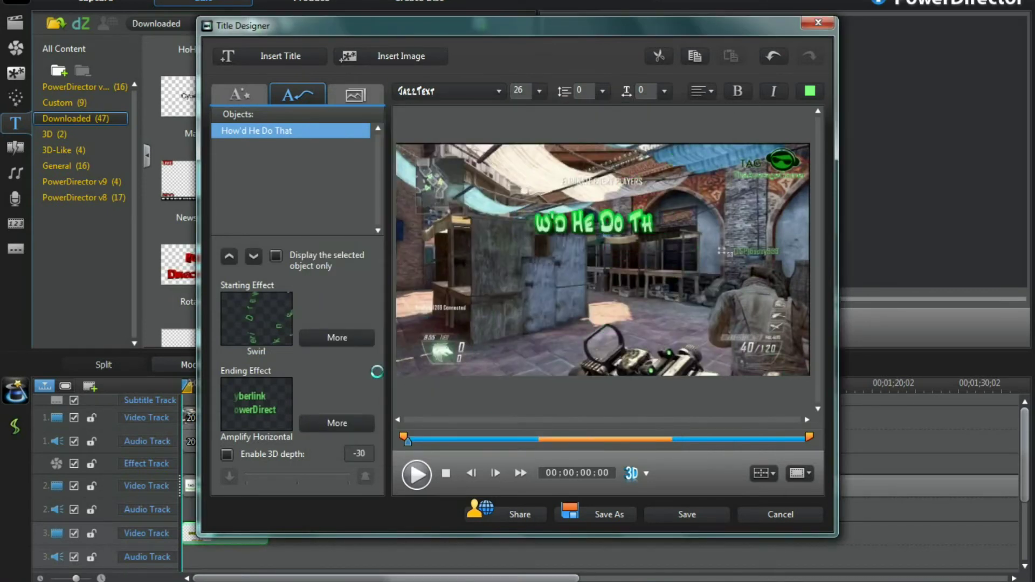
left_click(356, 340)
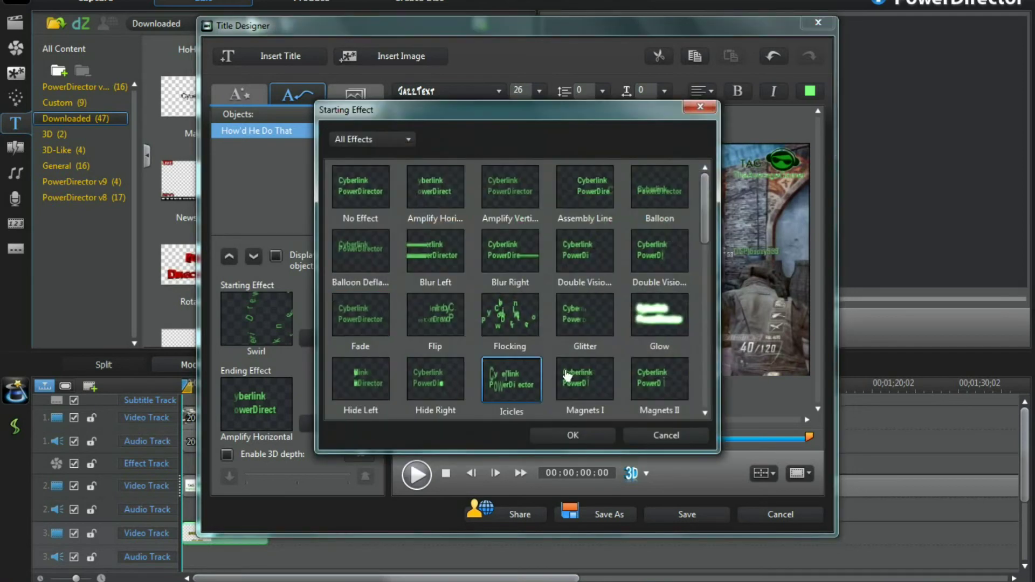
left_click_drag(702, 233, 700, 385)
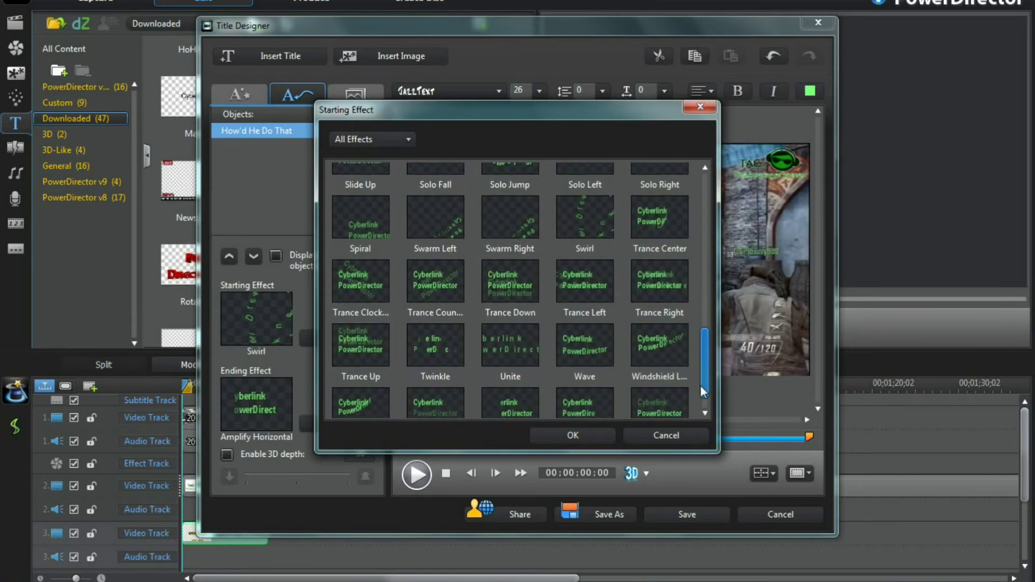
left_click(520, 233)
left_click(578, 436)
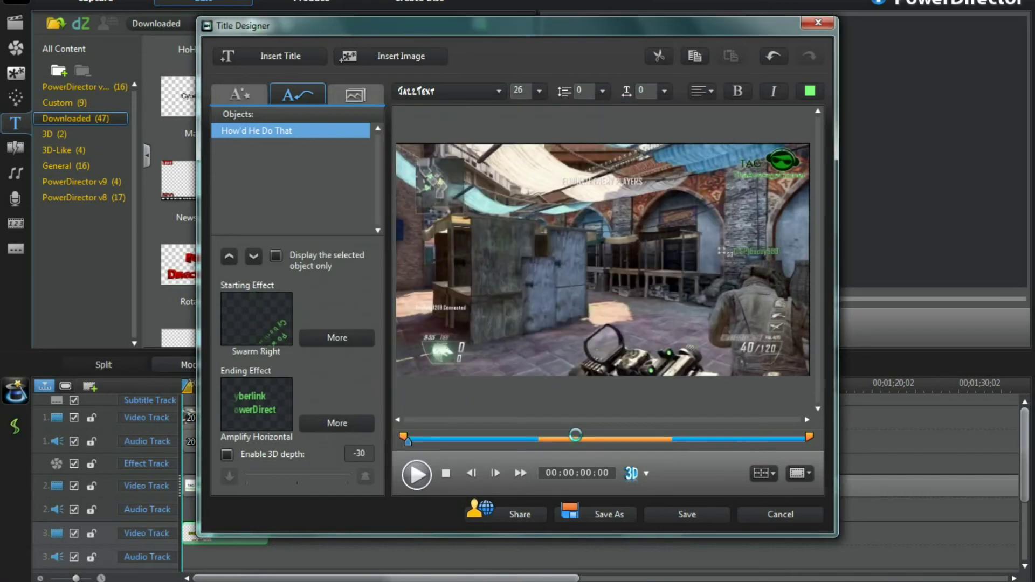
Set the ending effect to Glow and preview the animated title
left_click(349, 427)
left_click(660, 315)
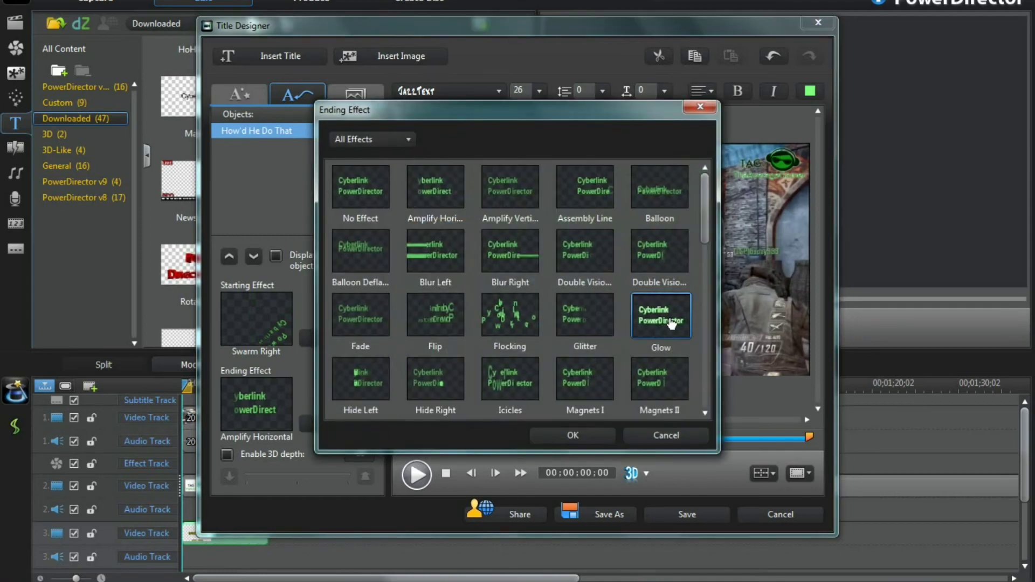
left_click(573, 436)
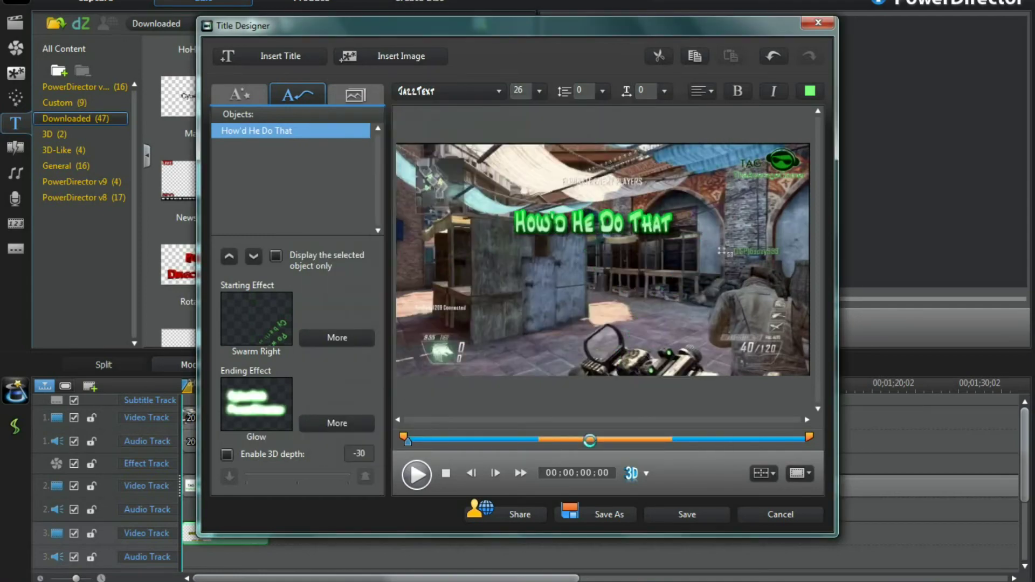
left_click_drag(590, 440, 601, 439)
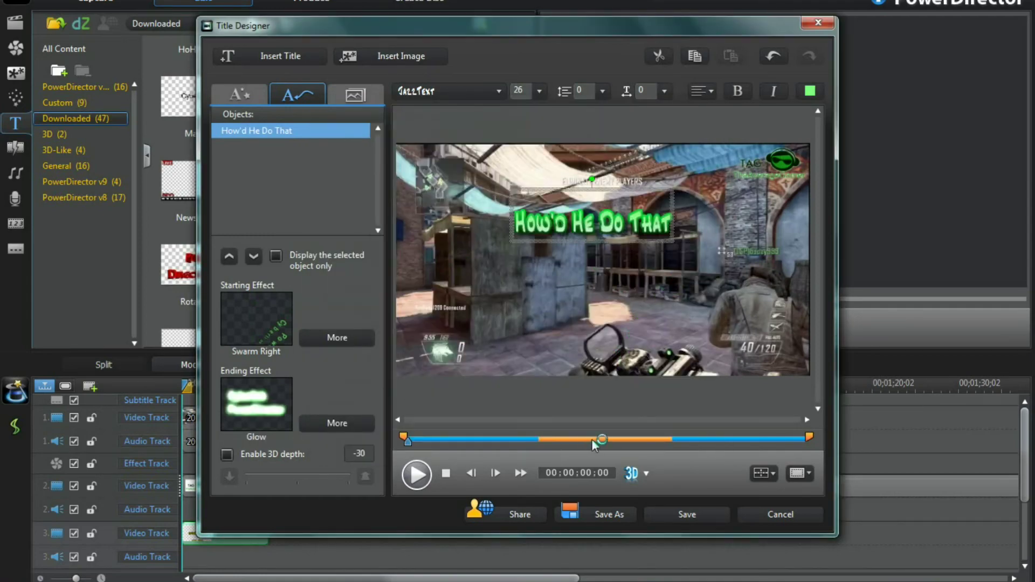
Save the title onto the third track and lengthen its clip to about 13 seconds
left_click(688, 515)
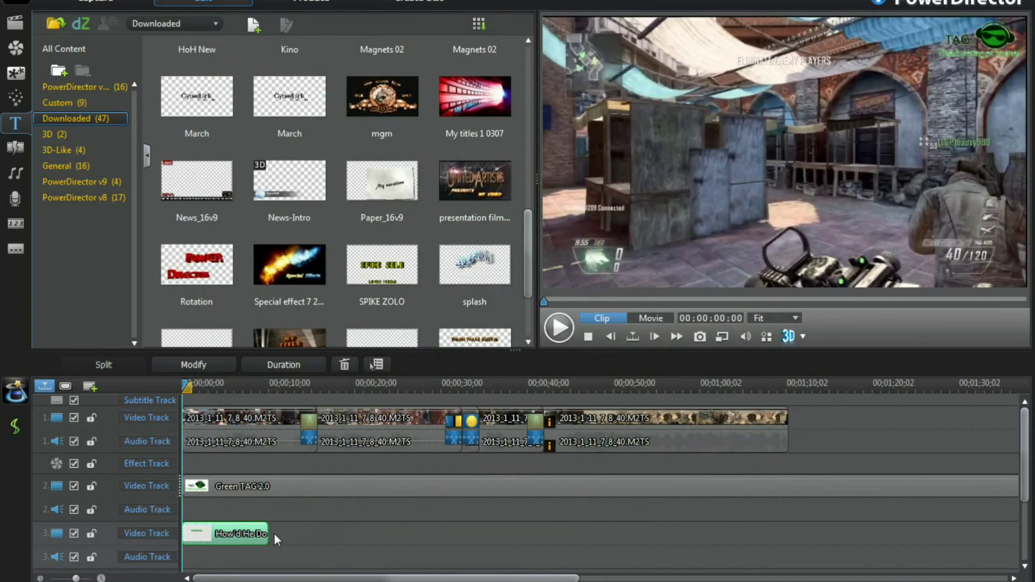
left_click_drag(267, 533, 300, 534)
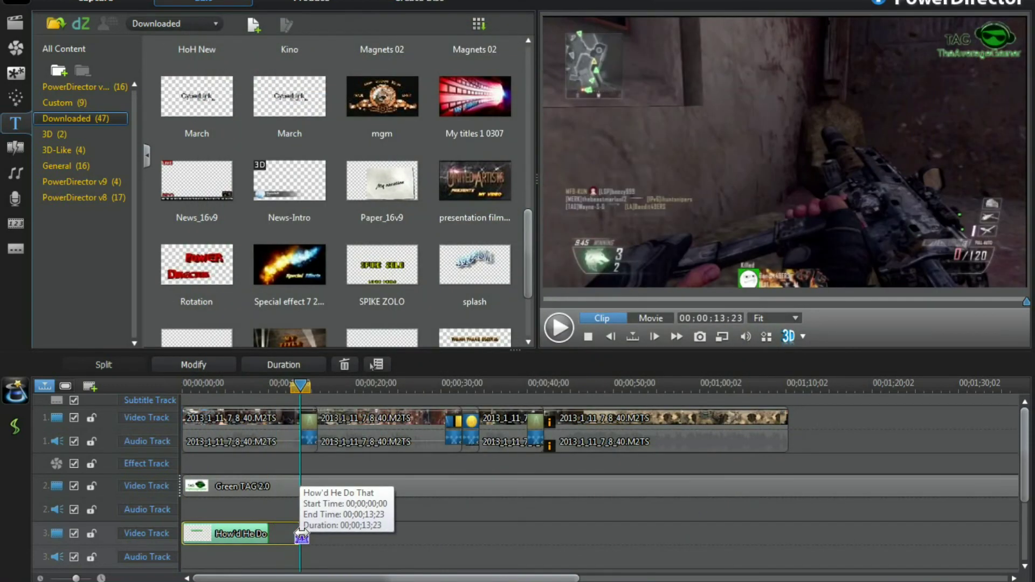
left_click(588, 337)
Switch the preview to the whole movie and launch it in the Media Viewer
left_click(653, 317)
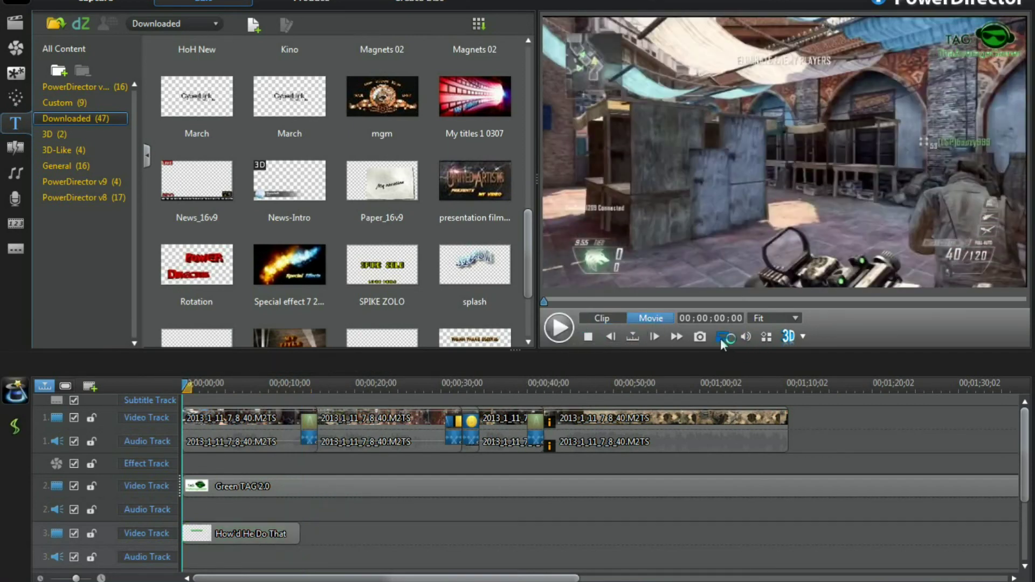
left_click(766, 337)
left_click(734, 347)
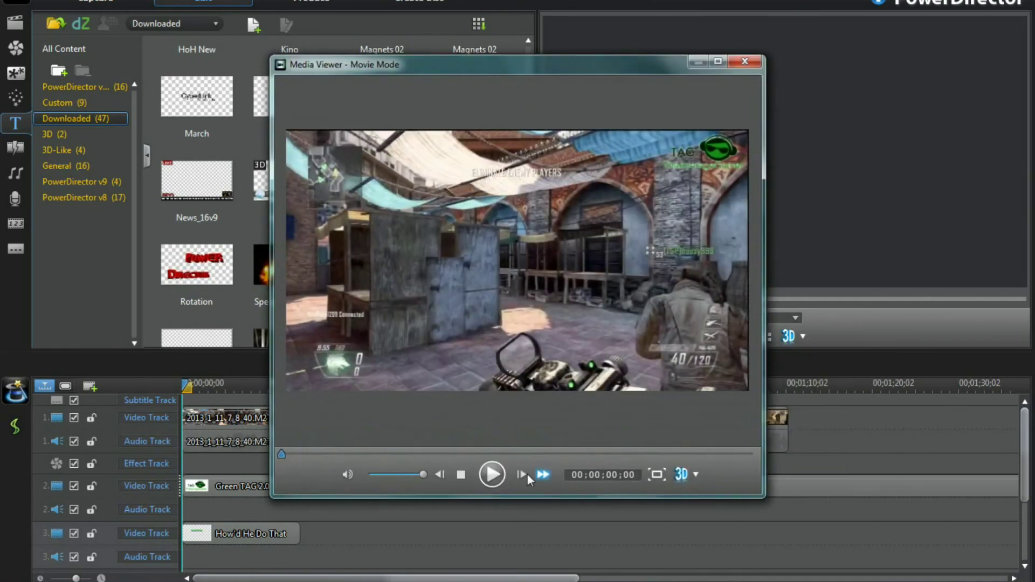
Play the finished montage from the beginning in the Media Viewer
left_click(492, 475)
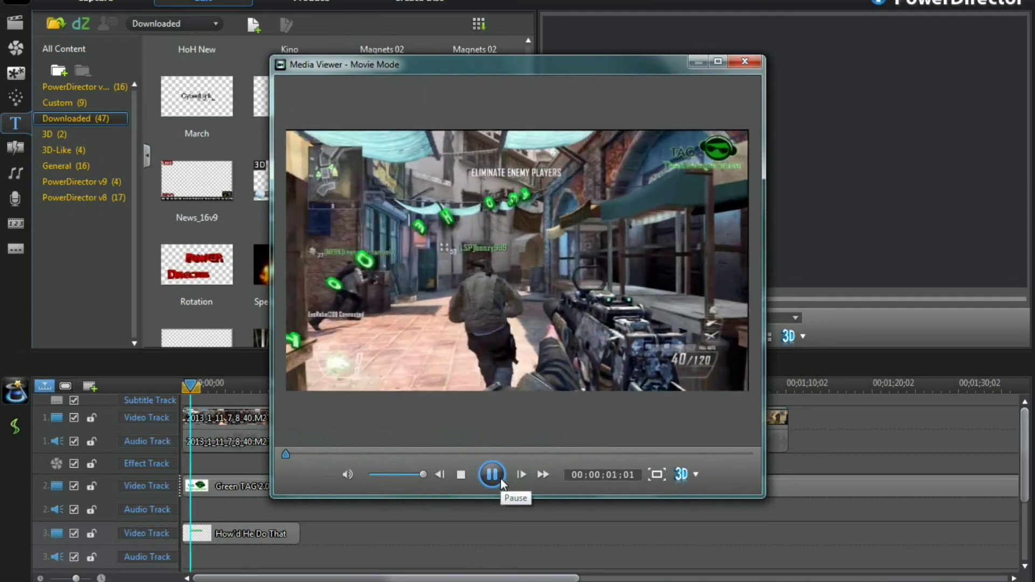